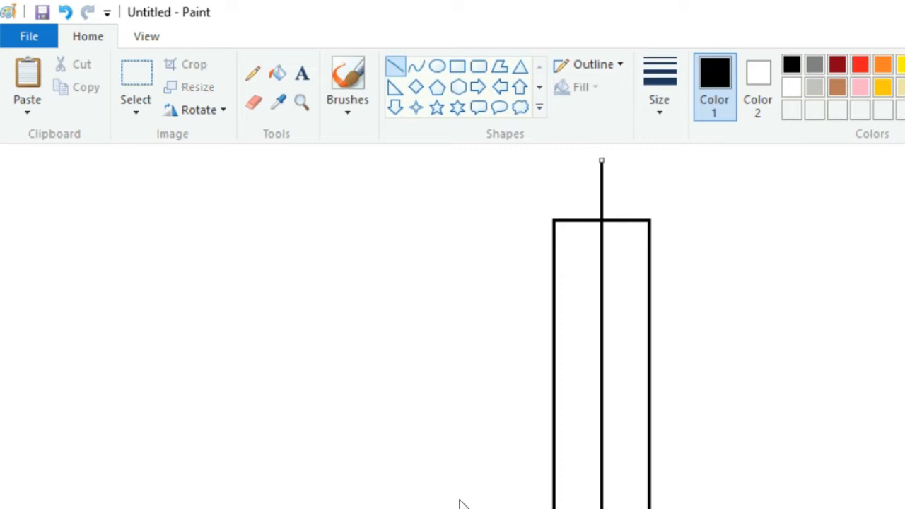
Draw a curve from the top of the centre line to the rectangle's upper-left corner, bulging outward as a half nose cone.
{"action": "scroll", "coordinate": [463, 287], "scroll_direction": "down", "scroll_amount": 3}
{"action": "scroll", "coordinate": [463, 287], "scroll_direction": "up", "scroll_amount": 5}
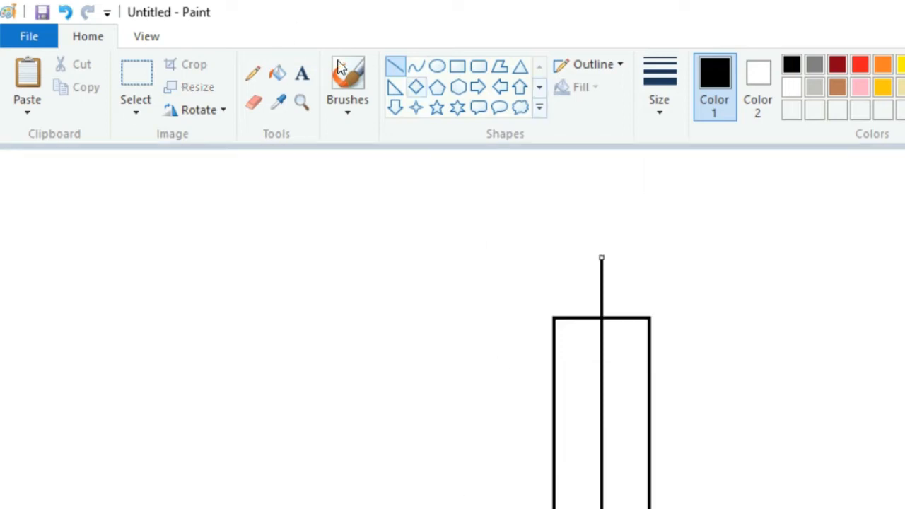
{"action": "left_click", "coordinate": [415, 65]}
{"action": "left_click_drag", "start_coordinate": [601, 258], "coordinate": [554, 317]}
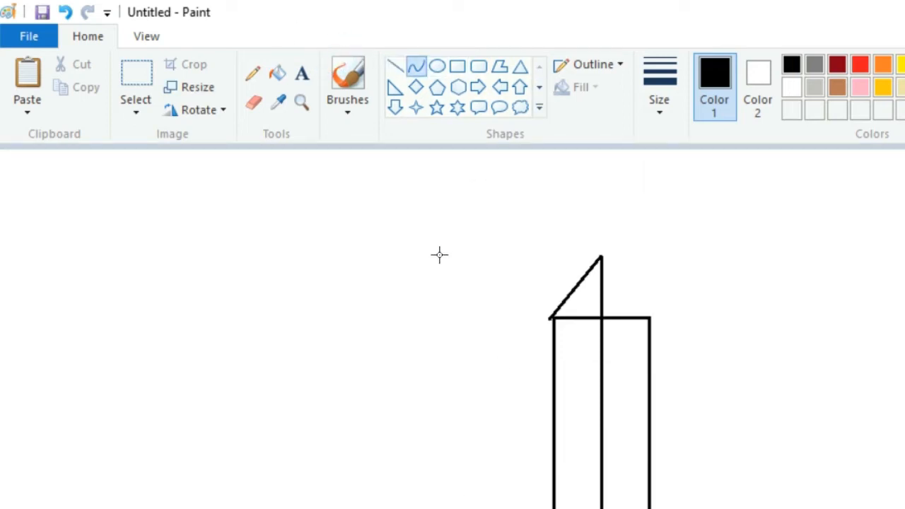
{"action": "mouse_move", "coordinate": [443, 251]}
{"action": "left_mouse_down"}
{"action": "mouse_move", "coordinate": [460, 222]}
{"action": "mouse_move", "coordinate": [448, 216]}
{"action": "mouse_move", "coordinate": [459, 223]}
{"action": "mouse_move", "coordinate": [445, 236]}
{"action": "left_mouse_up"}
{"action": "left_click", "coordinate": [605, 181]}
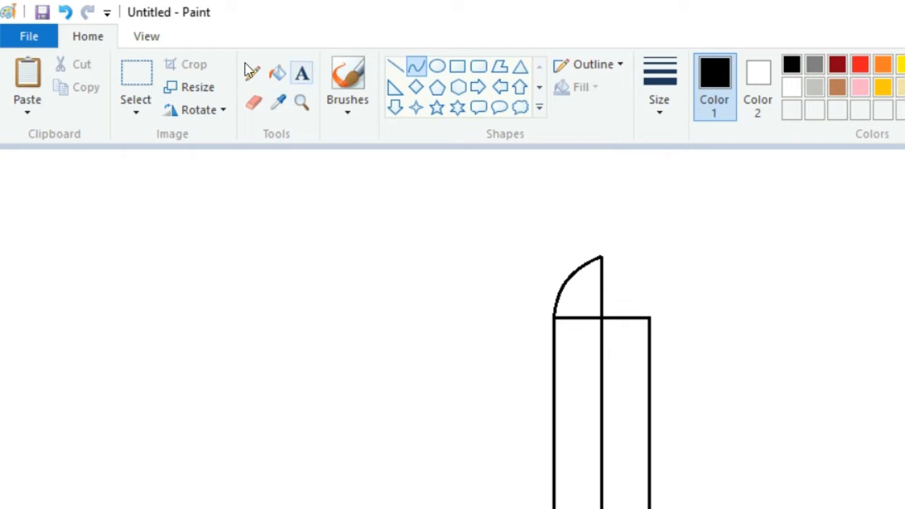
Select the half of the rectangle to the right of the centre line and delete it.
{"action": "left_click", "coordinate": [126, 71]}
{"action": "scroll", "coordinate": [523, 187], "scroll_direction": "down", "scroll_amount": 3}
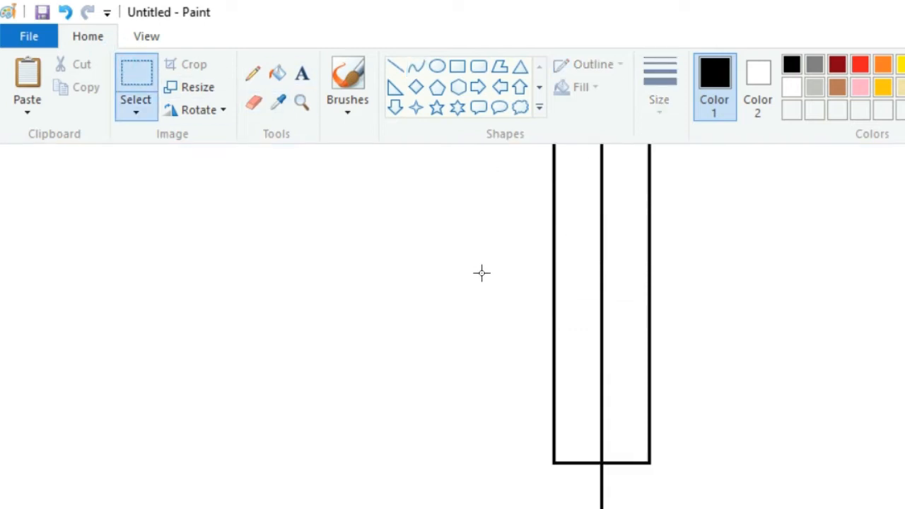
{"action": "scroll", "coordinate": [481, 273], "scroll_direction": "up", "scroll_amount": 3}
{"action": "left_click", "coordinate": [566, 233]}
{"action": "left_click_drag", "start_coordinate": [498, 143], "coordinate": [518, 177]}
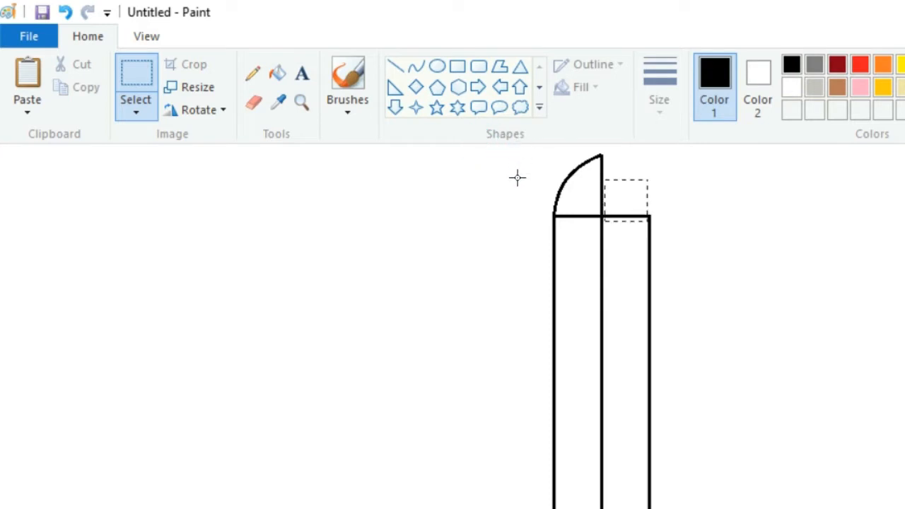
{"action": "left_click_drag", "start_coordinate": [517, 345], "coordinate": [499, 411]}
{"action": "left_click_drag", "start_coordinate": [518, 488], "coordinate": [529, 490]}
{"action": "right_click", "coordinate": [510, 286]}
{"action": "key", "text": "Delete"}
Draw a tall narrow rectangle inside the body along the centre line, extending slightly below the body's base.
{"action": "left_click", "coordinate": [457, 66]}
{"action": "left_click_drag", "start_coordinate": [601, 267], "coordinate": [559, 357]}
{"action": "left_click_drag", "start_coordinate": [446, 289], "coordinate": [452, 371]}
{"action": "scroll", "coordinate": [519, 324], "scroll_direction": "down", "scroll_amount": 3}
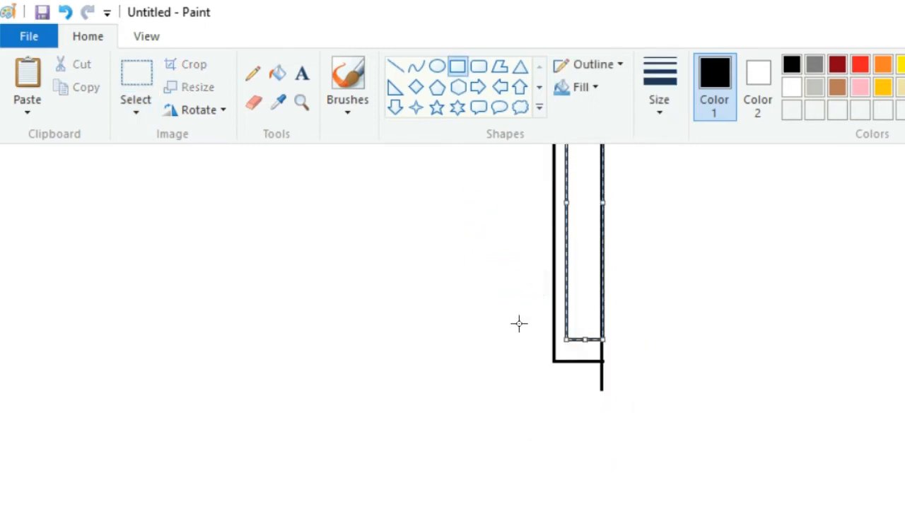
{"action": "left_click_drag", "start_coordinate": [469, 275], "coordinate": [479, 314]}
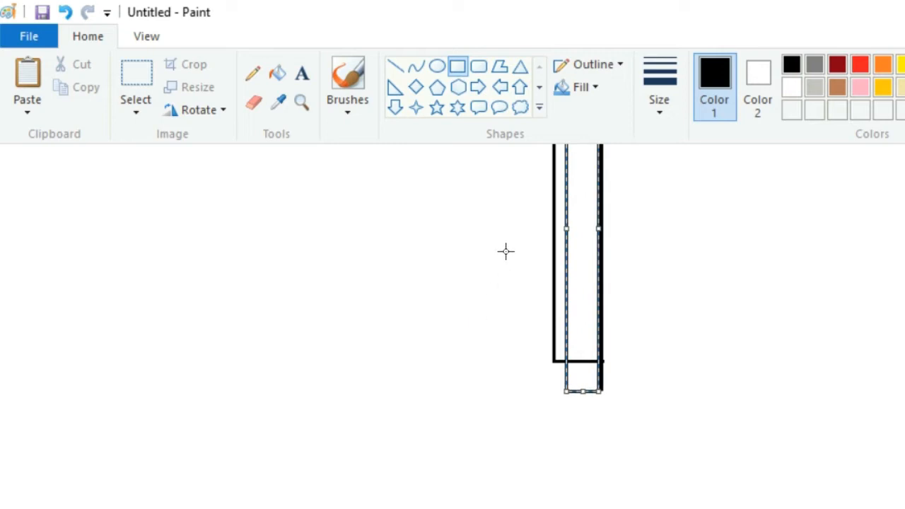
{"action": "left_click_drag", "start_coordinate": [481, 194], "coordinate": [470, 202]}
{"action": "scroll", "coordinate": [493, 187], "scroll_direction": "up", "scroll_amount": 3}
{"action": "left_click_drag", "start_coordinate": [455, 341], "coordinate": [458, 341]}
Draw a curve from the inner rectangle's upper-left corner up to the centre line at the nose cone's base.
{"action": "left_click", "coordinate": [416, 66]}
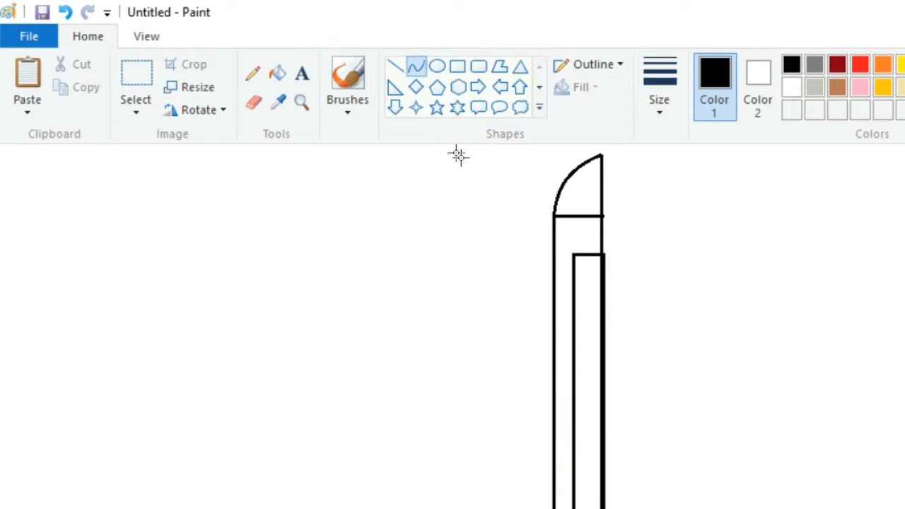
{"action": "key", "text": "ctrl+z"}
{"action": "key", "text": "ctrl+y"}
{"action": "key", "text": "ctrl+y"}
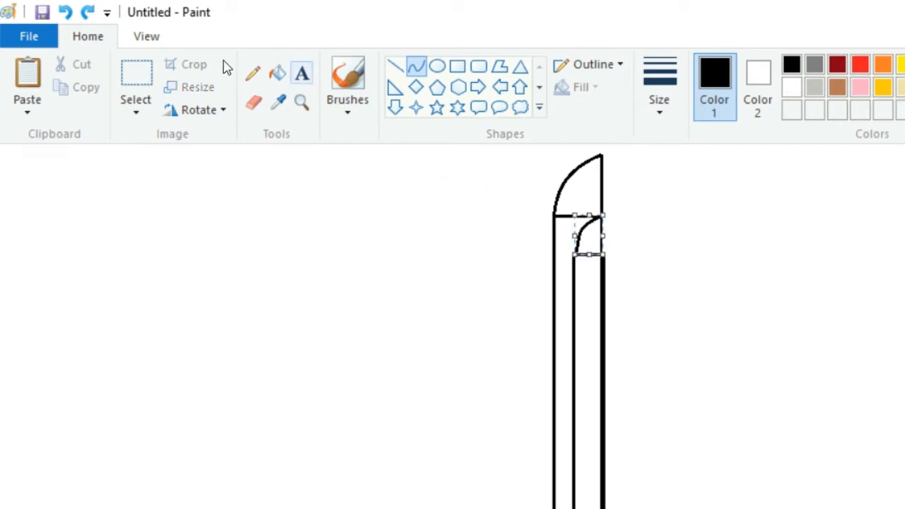
Erase the lower end of the inner nose curve and redraw it so it meets the inner rectangle's corner.
{"action": "left_click", "coordinate": [254, 103]}
{"action": "left_click_drag", "start_coordinate": [582, 244], "coordinate": [575, 244]}
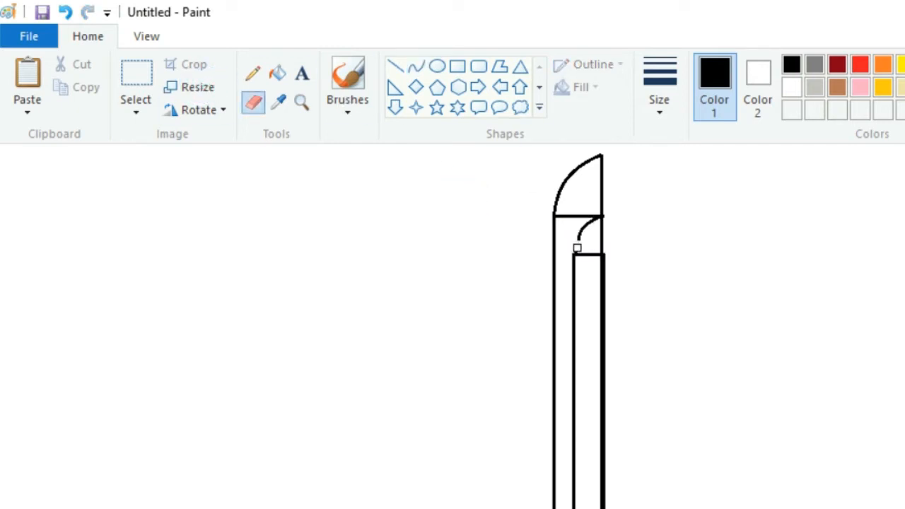
{"action": "left_click", "coordinate": [417, 66]}
{"action": "left_click_drag", "start_coordinate": [463, 183], "coordinate": [457, 201]}
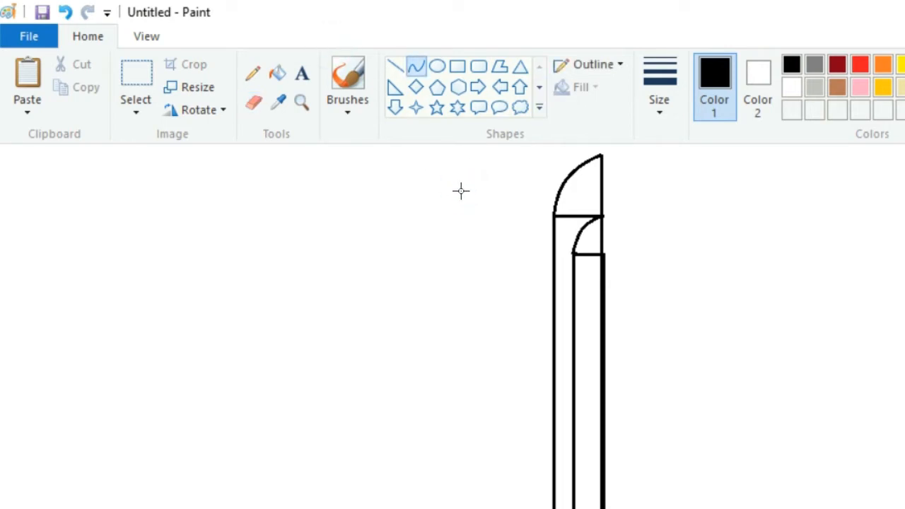
Smooth the inner nose curve into the rectangle's side, and draw a short curve flaring from that side to the outer body edge.
{"action": "scroll", "coordinate": [582, 190], "scroll_direction": "down", "scroll_amount": 3}
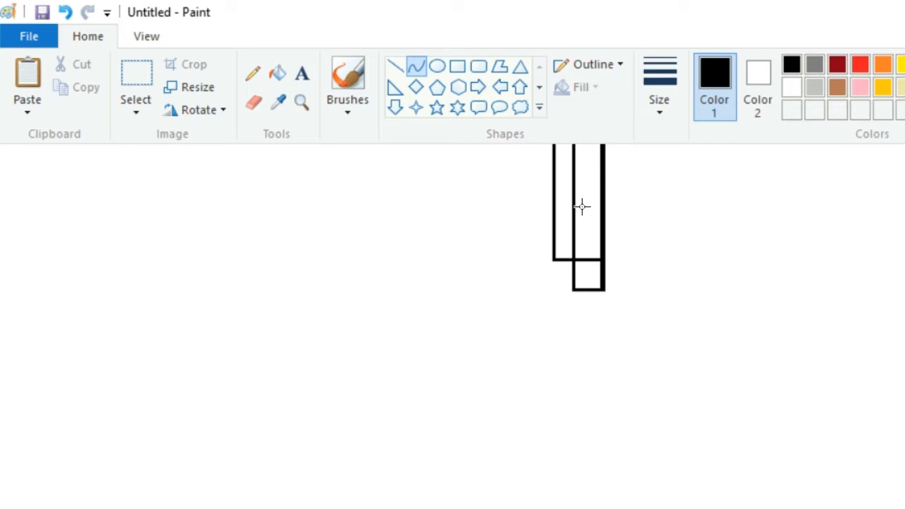
{"action": "scroll", "coordinate": [580, 206], "scroll_direction": "up", "scroll_amount": 4}
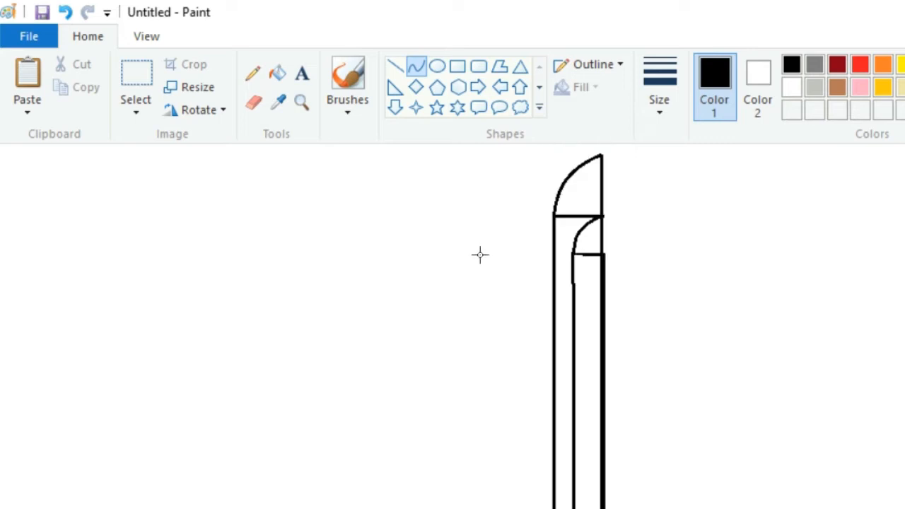
{"action": "left_click", "coordinate": [452, 307]}
{"action": "scroll", "coordinate": [454, 309], "scroll_direction": "down", "scroll_amount": 3}
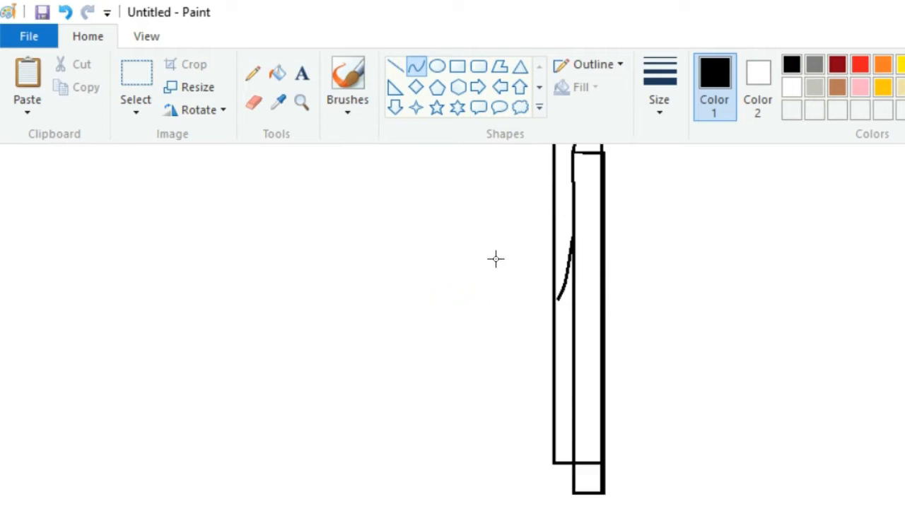
{"action": "scroll", "coordinate": [462, 217], "scroll_direction": "up", "scroll_amount": 3}
Draw a long curved wing edge sweeping outward and down from the end of the short flare curve.
{"action": "left_click", "coordinate": [327, 44]}
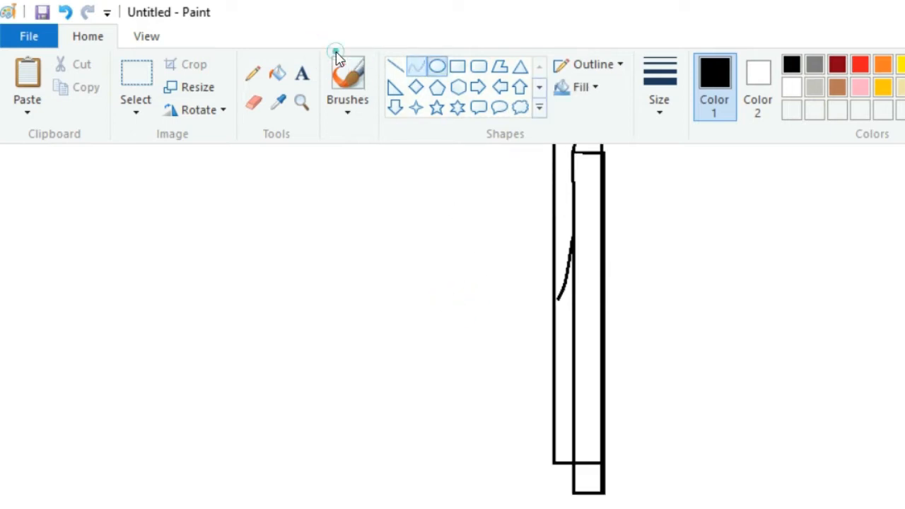
{"action": "mouse_move", "coordinate": [445, 238]}
{"action": "left_mouse_down"}
{"action": "mouse_move", "coordinate": [355, 405]}
{"action": "mouse_move", "coordinate": [335, 376]}
{"action": "mouse_move", "coordinate": [311, 384]}
{"action": "left_mouse_up"}
{"action": "left_click_drag", "start_coordinate": [370, 316], "coordinate": [326, 295]}
{"action": "scroll", "coordinate": [509, 304], "scroll_direction": "down", "scroll_amount": 3}
{"action": "scroll", "coordinate": [509, 303], "scroll_direction": "up", "scroll_amount": 3}
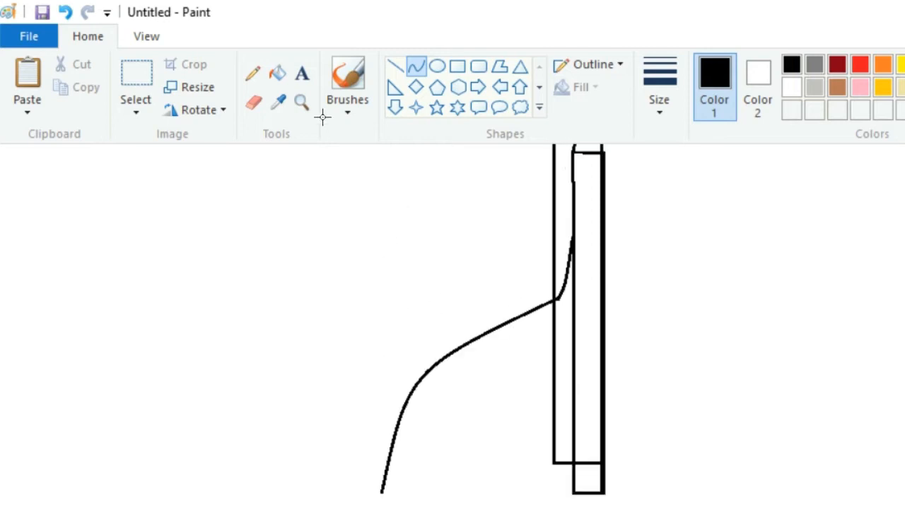
Draw two parallel horizontal lines from the outer body edge to the wing curve as the wing's rear edge.
{"action": "left_click", "coordinate": [395, 65]}
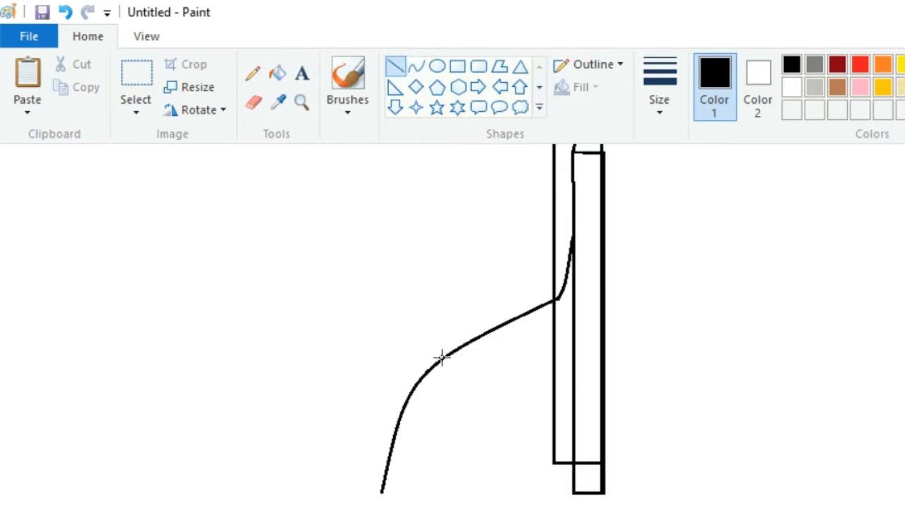
{"action": "left_click_drag", "start_coordinate": [553, 447], "coordinate": [392, 447]}
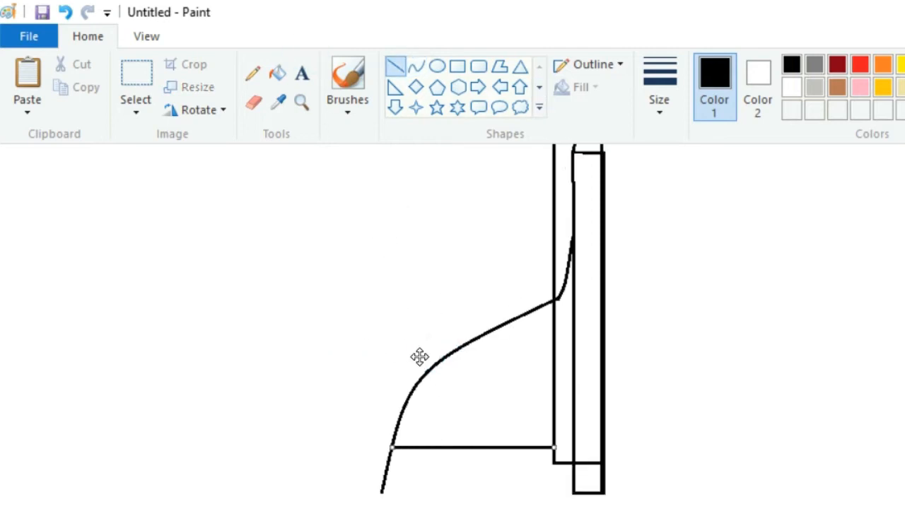
{"action": "left_click", "coordinate": [415, 87]}
{"action": "left_click", "coordinate": [395, 66]}
{"action": "left_click_drag", "start_coordinate": [553, 441], "coordinate": [394, 441]}
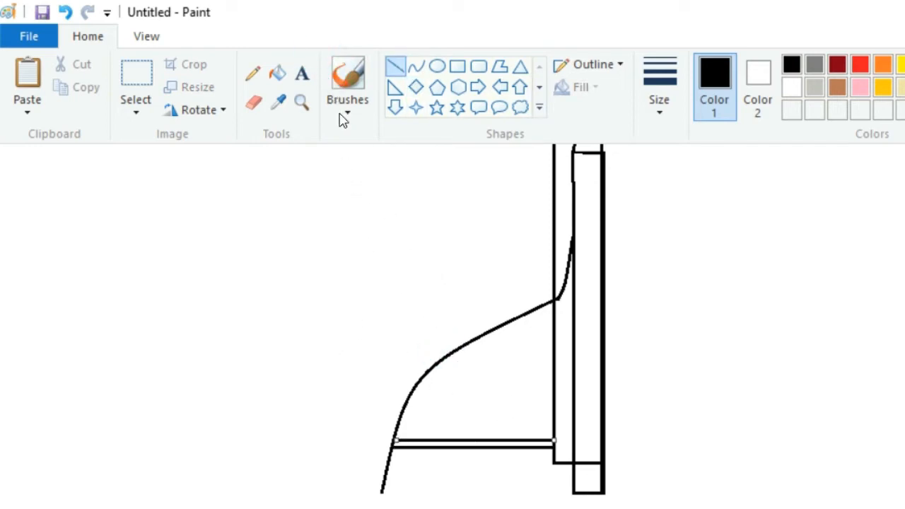
Select the outer body edge between the wing curve and the wing's rear lines and cut it out.
{"action": "left_click", "coordinate": [136, 73]}
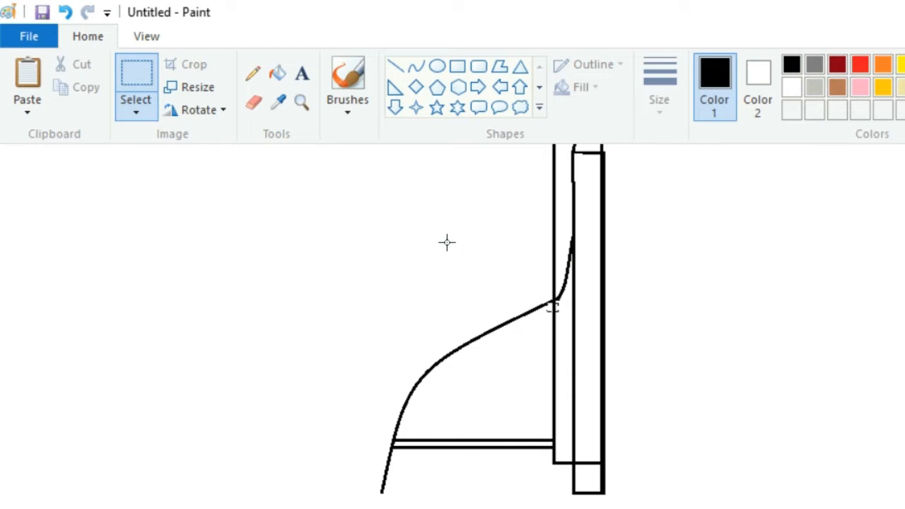
{"action": "left_click_drag", "start_coordinate": [560, 434], "coordinate": [560, 439]}
{"action": "right_click", "coordinate": [552, 371]}
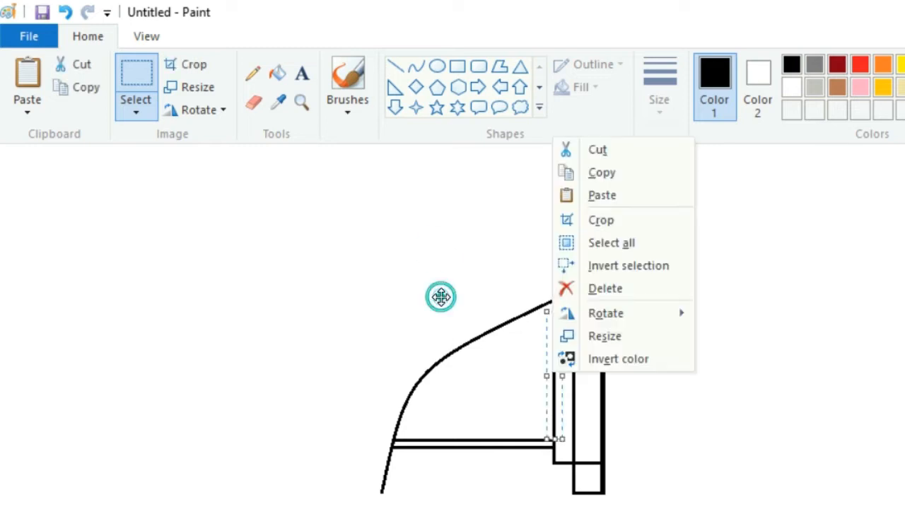
{"action": "left_click", "coordinate": [574, 148]}
Erase the horizontal lines at the base of the outer and inner nose curves.
{"action": "left_click", "coordinate": [252, 102]}
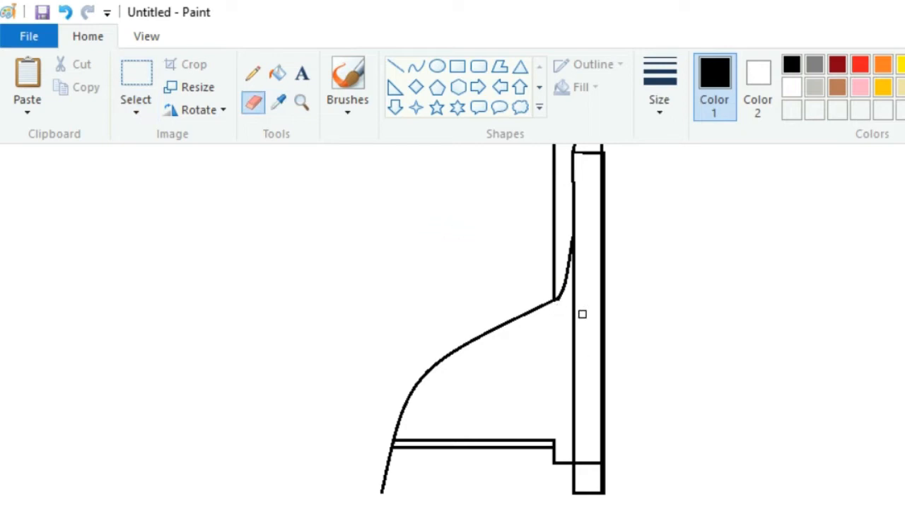
{"action": "scroll", "coordinate": [569, 495], "scroll_direction": "up", "scroll_amount": 3}
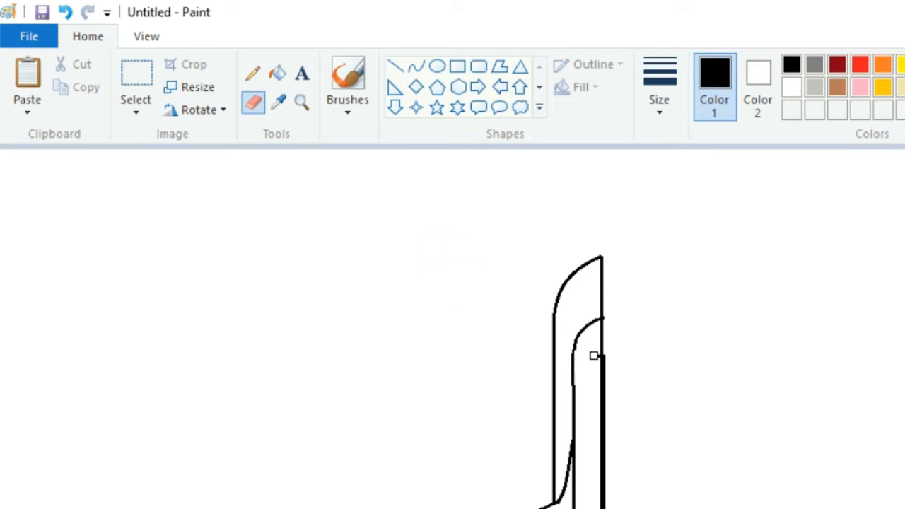
{"action": "scroll", "coordinate": [552, 382], "scroll_direction": "down", "scroll_amount": 2}
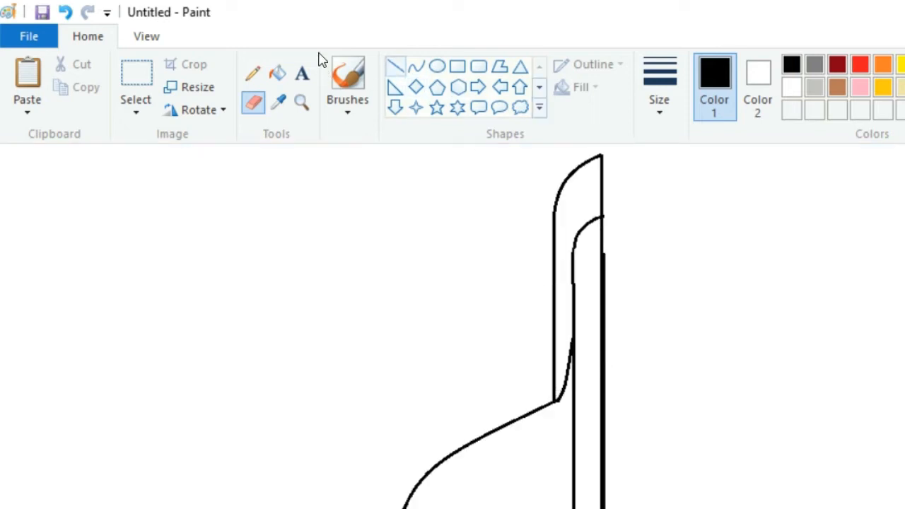
Draw a second curve just inside the wing's leading edge and continue it up to the inner body's side.
{"action": "left_click", "coordinate": [416, 66]}
{"action": "left_click_drag", "start_coordinate": [438, 508], "coordinate": [552, 415]}
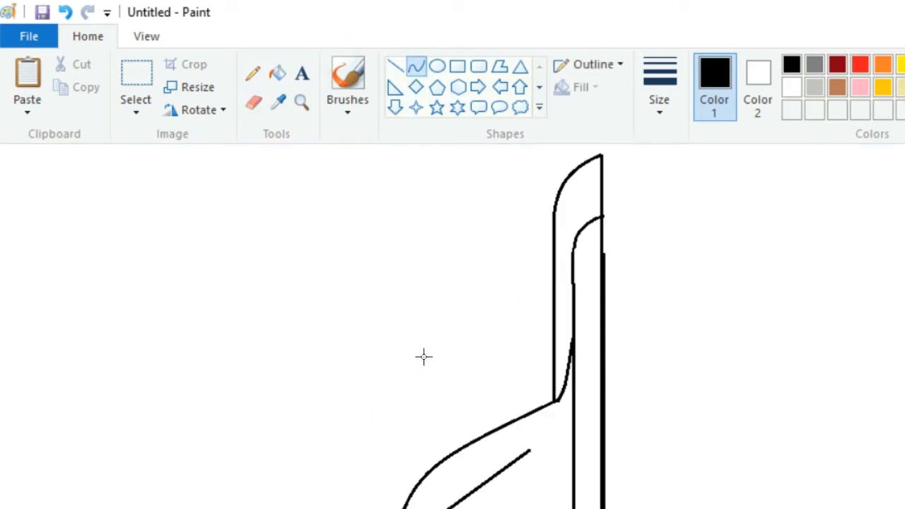
{"action": "left_click_drag", "start_coordinate": [439, 330], "coordinate": [342, 378]}
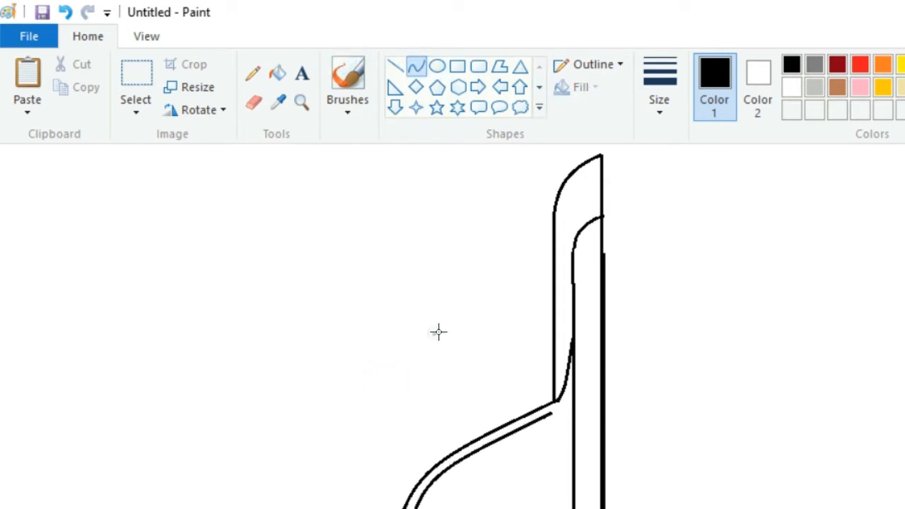
{"action": "left_click_drag", "start_coordinate": [460, 294], "coordinate": [453, 323]}
Erase the extra thickness on the centre line's outer side just below the inner nose curve.
{"action": "left_click", "coordinate": [253, 102]}
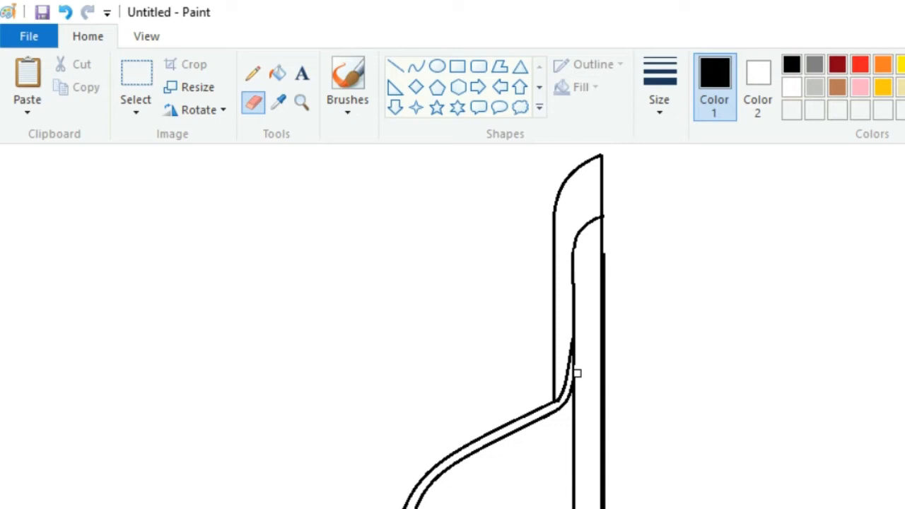
{"action": "scroll", "coordinate": [519, 433], "scroll_direction": "down", "scroll_amount": 3}
{"action": "scroll", "coordinate": [519, 446], "scroll_direction": "up", "scroll_amount": 3}
{"action": "scroll", "coordinate": [523, 442], "scroll_direction": "down", "scroll_amount": 3}
{"action": "left_click", "coordinate": [904, 508]}
{"action": "left_click", "coordinate": [904, 508]}
{"action": "left_click_drag", "start_coordinate": [311, 508], "coordinate": [488, 478]}
{"action": "scroll", "coordinate": [543, 419], "scroll_direction": "down", "scroll_amount": 4}
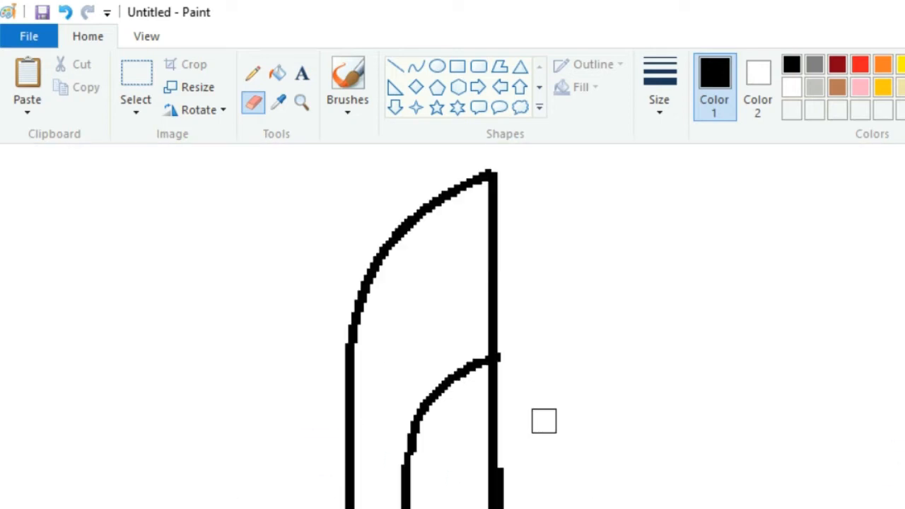
{"action": "scroll", "coordinate": [510, 388], "scroll_direction": "down", "scroll_amount": 3}
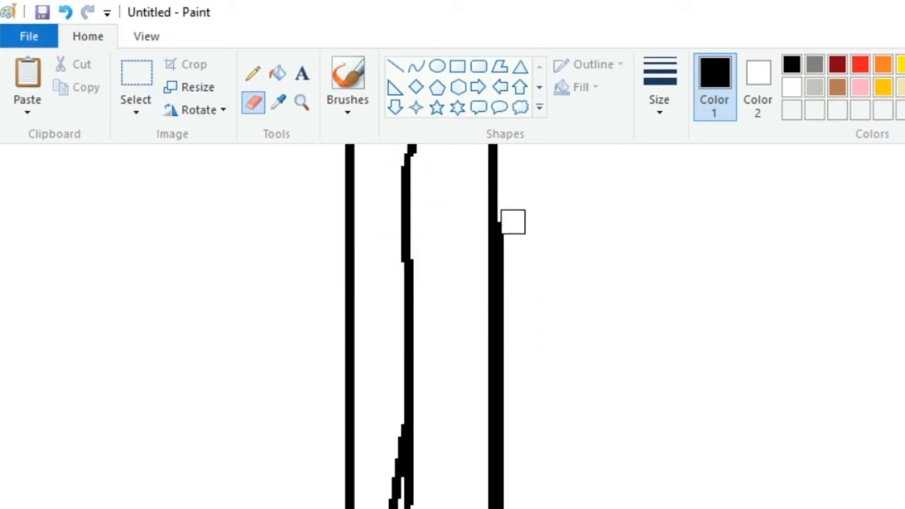
{"action": "left_click_drag", "start_coordinate": [509, 250], "coordinate": [509, 256]}
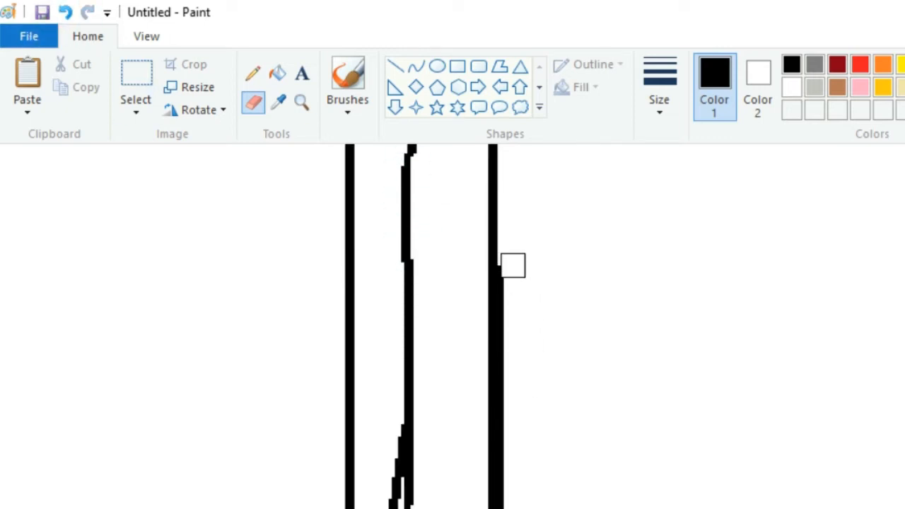
Continue trimming the centre line's extra thickness down past the wing joint.
{"action": "scroll", "coordinate": [555, 292], "scroll_direction": "down", "scroll_amount": 10}
{"action": "scroll", "coordinate": [544, 304], "scroll_direction": "up", "scroll_amount": 5}
{"action": "scroll", "coordinate": [527, 290], "scroll_direction": "up", "scroll_amount": 5}
{"action": "left_click_drag", "start_coordinate": [516, 311], "coordinate": [503, 452]}
{"action": "left_click", "coordinate": [29, 38]}
{"action": "key", "text": "Escape"}
{"action": "key", "text": "ctrl+z"}
{"action": "left_click_drag", "start_coordinate": [509, 386], "coordinate": [515, 467]}
{"action": "scroll", "coordinate": [509, 275], "scroll_direction": "down", "scroll_amount": 5}
{"action": "left_click_drag", "start_coordinate": [509, 275], "coordinate": [507, 440]}
{"action": "scroll", "coordinate": [507, 440], "scroll_direction": "down", "scroll_amount": 3}
{"action": "mouse_move", "coordinate": [504, 344]}
{"action": "left_mouse_down"}
{"action": "mouse_move", "coordinate": [512, 445]}
{"action": "mouse_move", "coordinate": [501, 464]}
{"action": "mouse_move", "coordinate": [512, 299]}
{"action": "mouse_move", "coordinate": [507, 358]}
{"action": "left_mouse_up"}
{"action": "scroll", "coordinate": [515, 438], "scroll_direction": "down", "scroll_amount": 3}
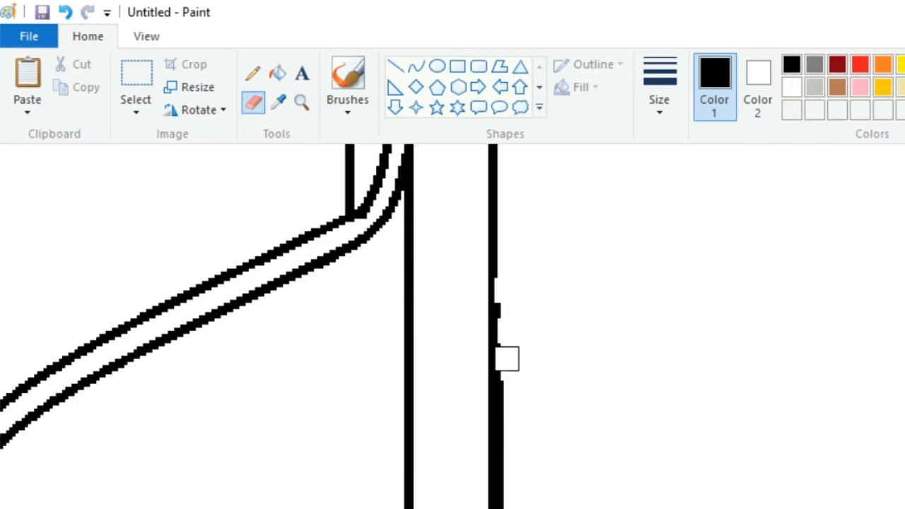
Undo the uneven erasures beside the wing joint and trim that stretch of the centre line evenly.
{"action": "left_click", "coordinate": [65, 12]}
{"action": "left_click", "coordinate": [65, 12]}
{"action": "mouse_move", "coordinate": [510, 253]}
{"action": "left_mouse_down"}
{"action": "mouse_move", "coordinate": [507, 361]}
{"action": "mouse_move", "coordinate": [513, 293]}
{"action": "mouse_move", "coordinate": [509, 312]}
{"action": "mouse_move", "coordinate": [515, 349]}
{"action": "left_mouse_up"}
{"action": "left_click", "coordinate": [65, 12]}
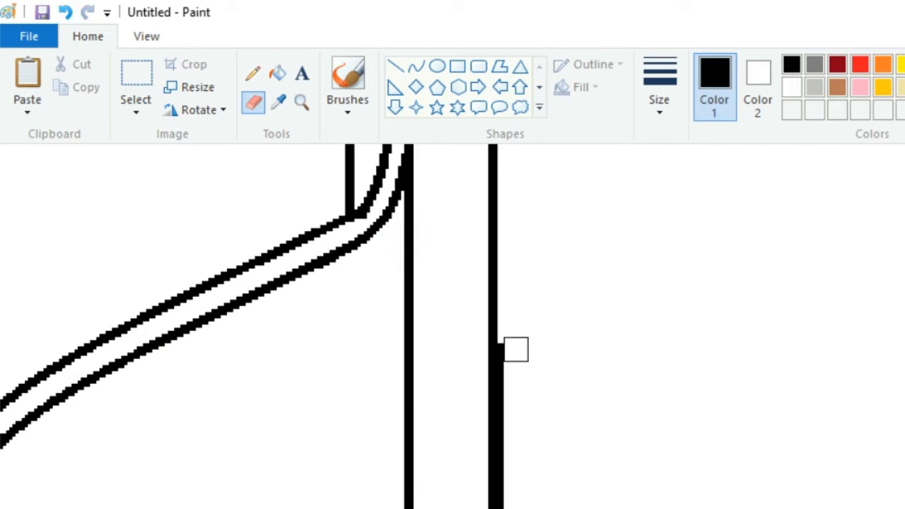
Erase the extra thickness from the centre line's lower stretch, down towards the wing's rear edge.
{"action": "scroll", "coordinate": [509, 247], "scroll_direction": "down", "scroll_amount": 5}
{"action": "scroll", "coordinate": [509, 250], "scroll_direction": "up", "scroll_amount": 3}
{"action": "left_click_drag", "start_coordinate": [508, 253], "coordinate": [504, 273]}
{"action": "scroll", "coordinate": [528, 299], "scroll_direction": "down", "scroll_amount": 2}
{"action": "left_click_drag", "start_coordinate": [513, 191], "coordinate": [510, 265]}
{"action": "scroll", "coordinate": [508, 268], "scroll_direction": "down", "scroll_amount": 2}
{"action": "left_click_drag", "start_coordinate": [509, 179], "coordinate": [509, 185]}
Select the remaining strip of extra thickness along the centre line's lower end and remove it.
{"action": "left_click", "coordinate": [135, 75]}
{"action": "left_click_drag", "start_coordinate": [506, 241], "coordinate": [513, 508]}
{"action": "right_click", "coordinate": [505, 333]}
{"action": "left_click", "coordinate": [556, 345]}
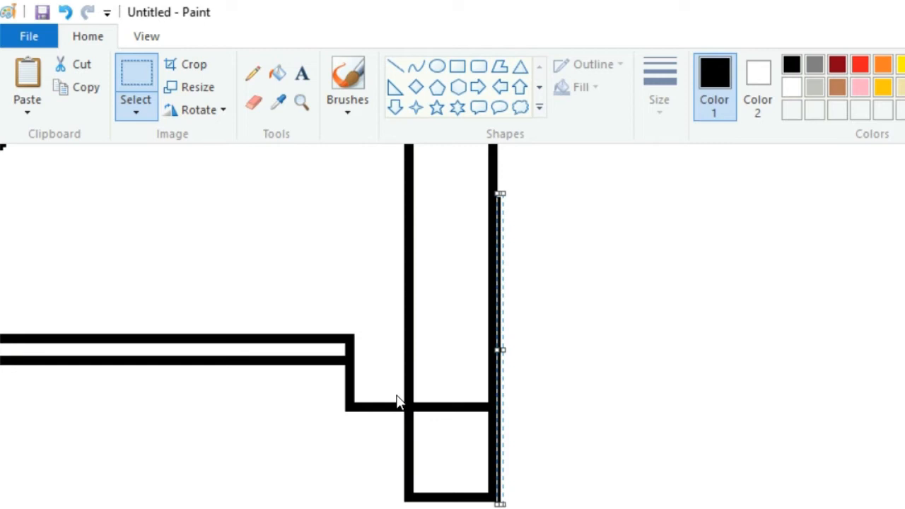
{"action": "key", "text": "ctrl+z"}
{"action": "key", "text": "ctrl+z"}
{"action": "key", "text": "ctrl+z"}
{"action": "key", "text": "ctrl+z"}
{"action": "key", "text": "ctrl+z"}
{"action": "key", "text": "ctrl+z"}
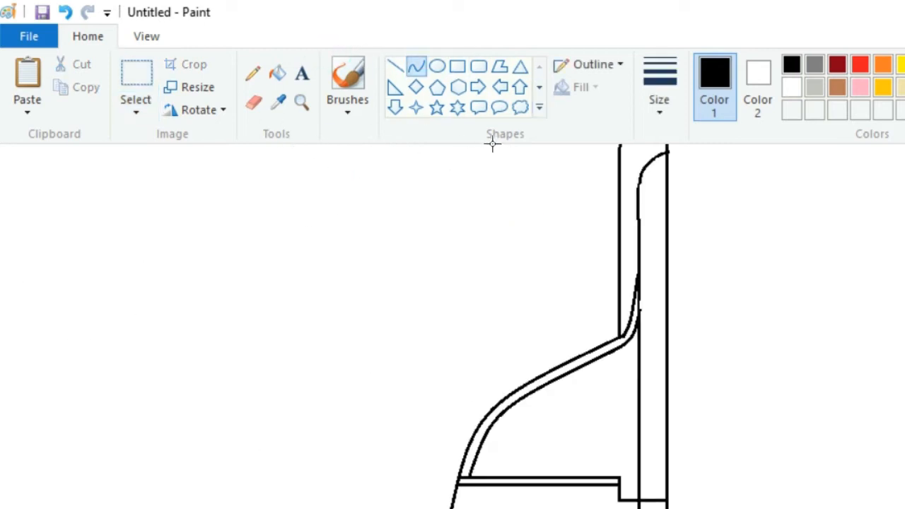
Draw a small curve across the tip of the inner nose, ending at the centre line.
{"action": "left_click", "coordinate": [519, 130]}
{"action": "left_click", "coordinate": [535, 159]}
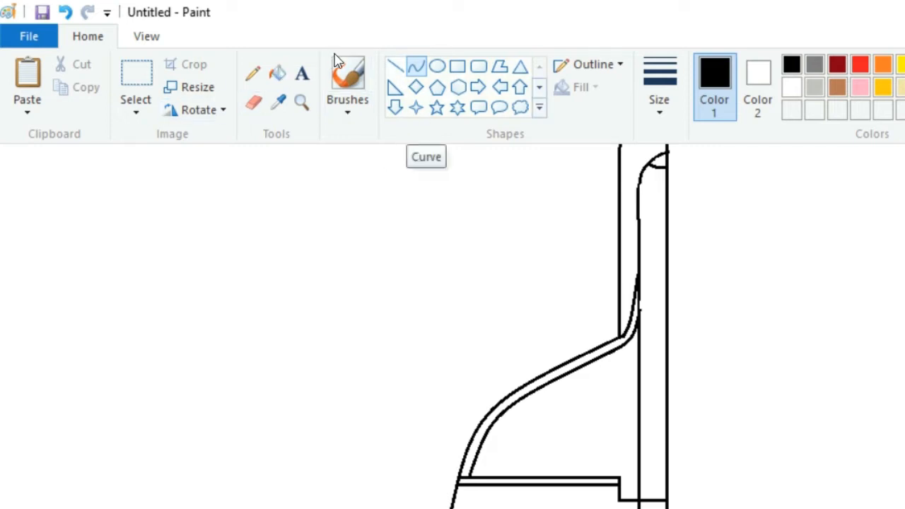
Outline a narrow curved window band below the inner nose's tip with two curves and a short closing line.
{"action": "mouse_move", "coordinate": [519, 154]}
{"action": "left_mouse_down"}
{"action": "mouse_move", "coordinate": [530, 145]}
{"action": "mouse_move", "coordinate": [522, 147]}
{"action": "left_mouse_up"}
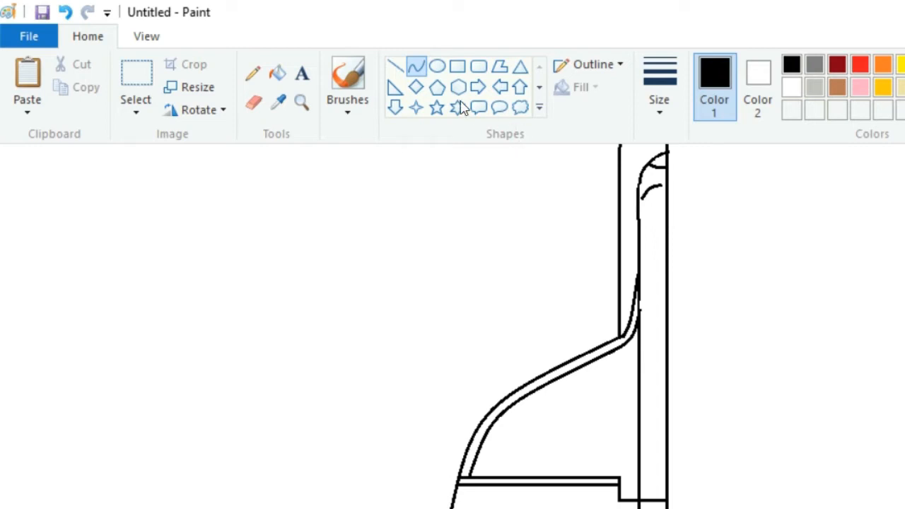
{"action": "left_click", "coordinate": [336, 53]}
{"action": "left_click_drag", "start_coordinate": [516, 166], "coordinate": [532, 150]}
{"action": "left_click", "coordinate": [395, 66]}
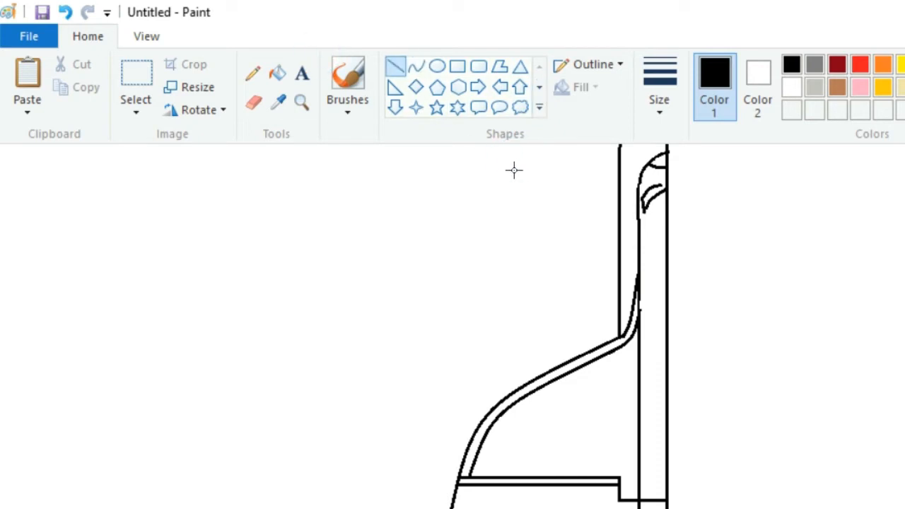
{"action": "left_click_drag", "start_coordinate": [528, 148], "coordinate": [530, 150]}
{"action": "left_click", "coordinate": [656, 182]}
Erase the middle of the curved window band to split it into two panes.
{"action": "left_click", "coordinate": [278, 101]}
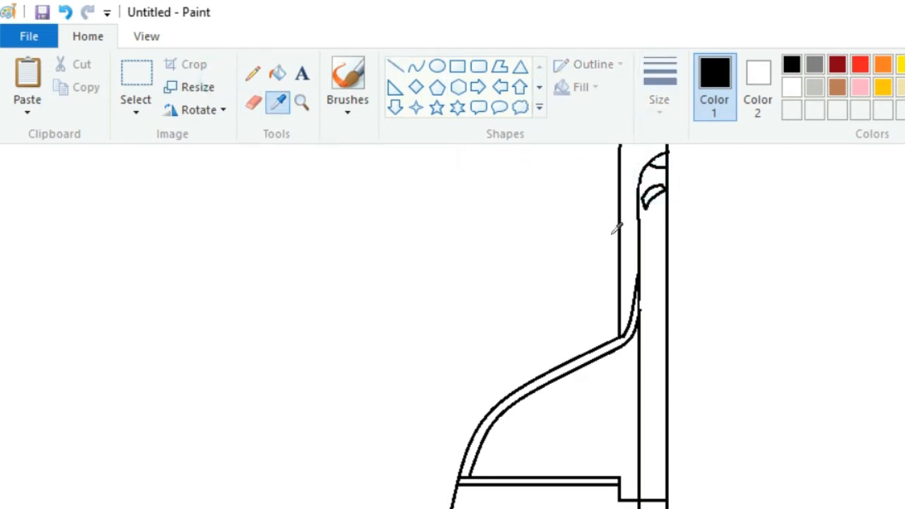
{"action": "left_click", "coordinate": [530, 149]}
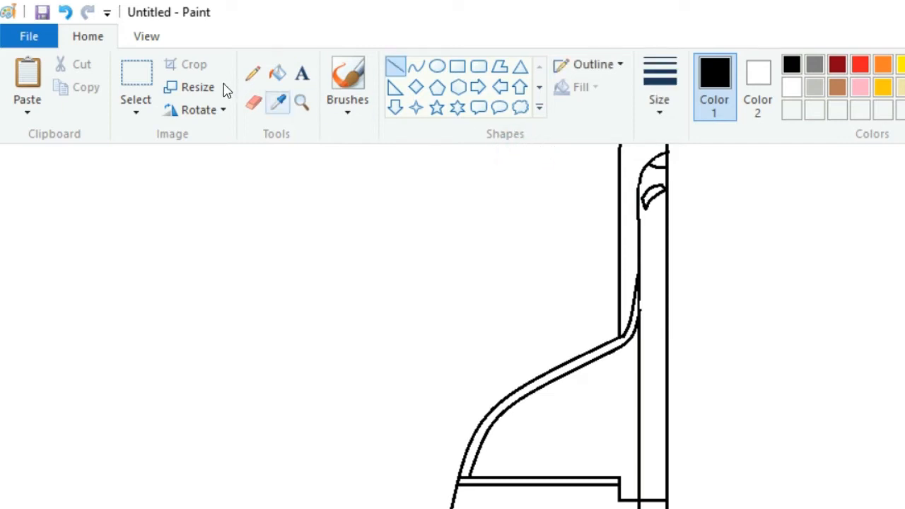
{"action": "left_click", "coordinate": [136, 79]}
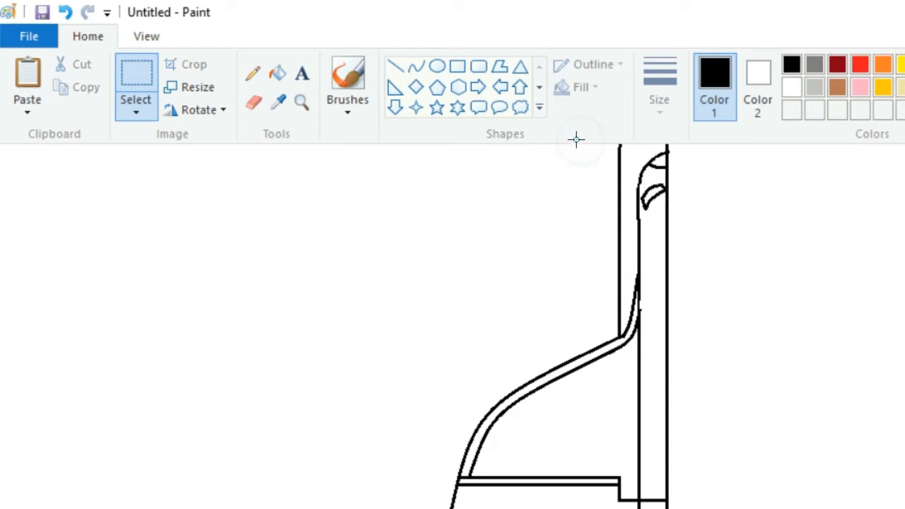
{"action": "left_click", "coordinate": [253, 101]}
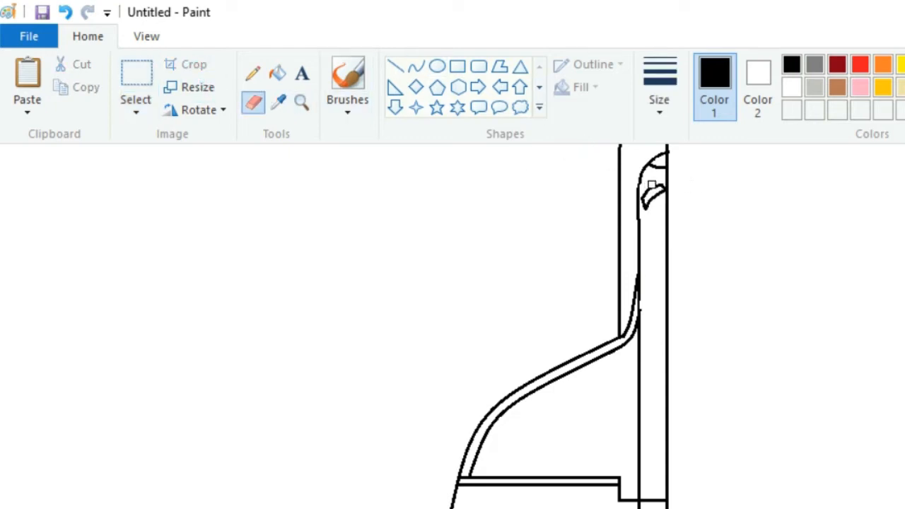
{"action": "left_click_drag", "start_coordinate": [650, 187], "coordinate": [656, 196]}
Close the open sides of both window panes with short straight lines.
{"action": "left_click", "coordinate": [395, 66]}
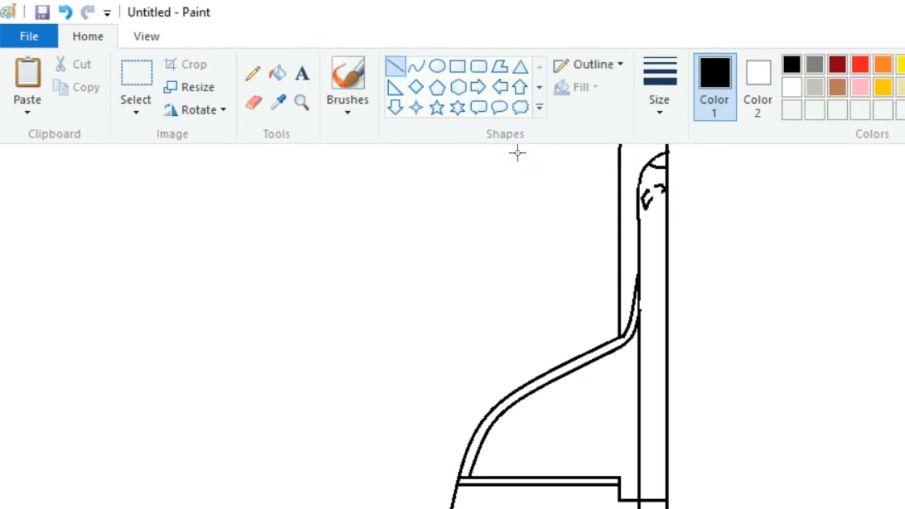
{"action": "left_click", "coordinate": [553, 146]}
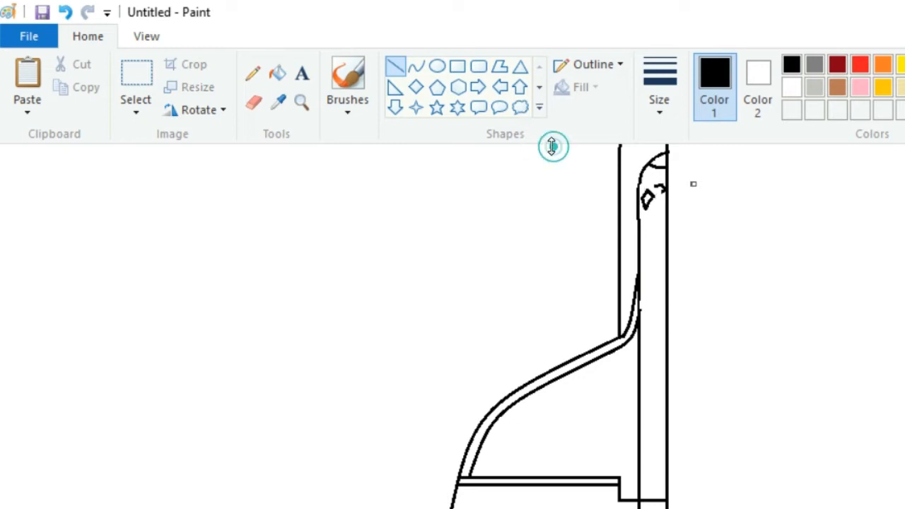
{"action": "left_click_drag", "start_coordinate": [522, 148], "coordinate": [528, 157]}
{"action": "left_click", "coordinate": [565, 149]}
Tidy the pane nearest the centre line and erase the stray marks on the far side of that line.
{"action": "left_click", "coordinate": [253, 102]}
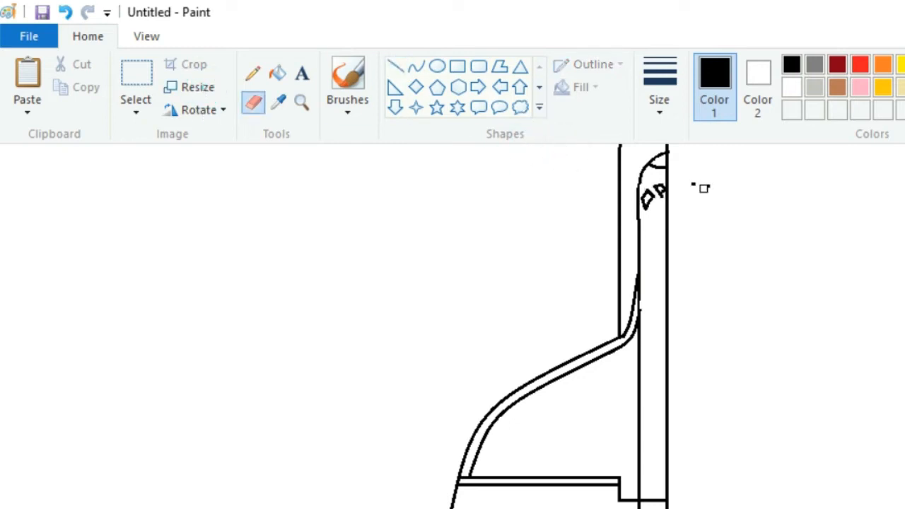
{"action": "left_click", "coordinate": [659, 195]}
{"action": "left_click_drag", "start_coordinate": [694, 185], "coordinate": [714, 198]}
Draw a small rounded rectangle below the window panes and replace its outer upper corner with a sloping curve.
{"action": "left_click", "coordinate": [478, 66]}
{"action": "mouse_move", "coordinate": [650, 230]}
{"action": "left_mouse_down"}
{"action": "mouse_move", "coordinate": [672, 204]}
{"action": "mouse_move", "coordinate": [648, 217]}
{"action": "mouse_move", "coordinate": [649, 210]}
{"action": "left_mouse_up"}
{"action": "left_click", "coordinate": [746, 210]}
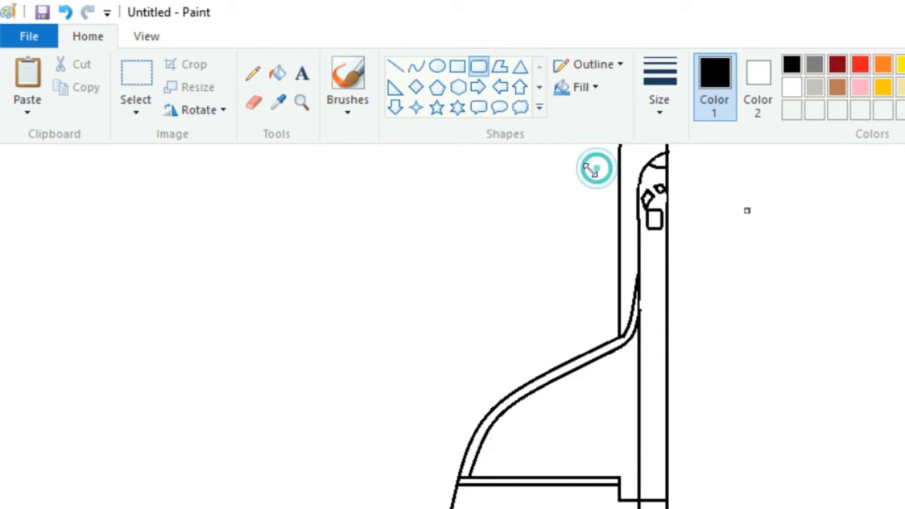
{"action": "left_click", "coordinate": [253, 103]}
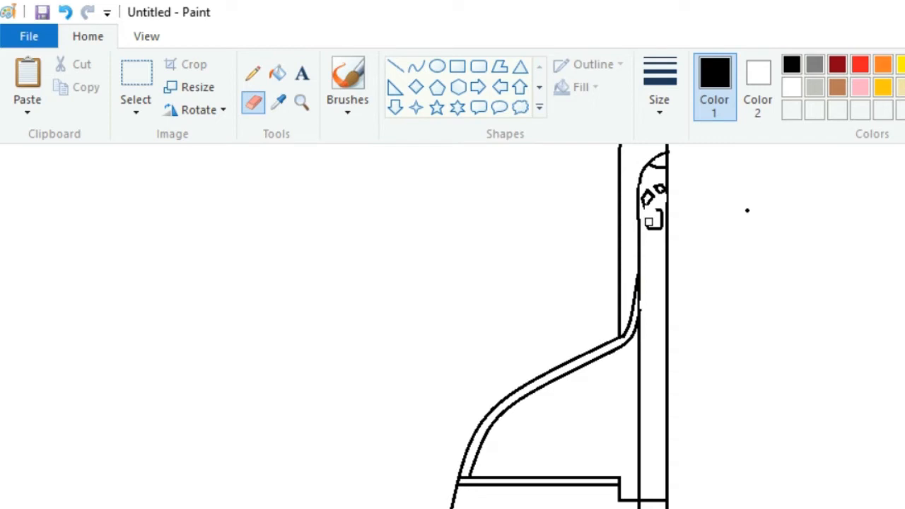
{"action": "left_click", "coordinate": [416, 65]}
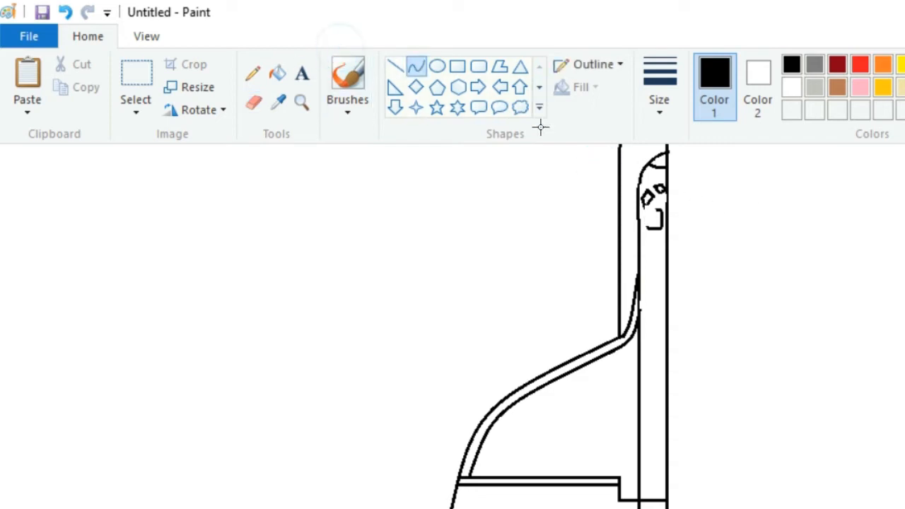
{"action": "mouse_move", "coordinate": [523, 167]}
{"action": "left_mouse_down"}
{"action": "mouse_move", "coordinate": [516, 180]}
{"action": "mouse_move", "coordinate": [550, 171]}
{"action": "left_mouse_up"}
Draw a tall, narrow booster rectangle beside the rounded body, overlapping the wing, and cap it with a pointed curved nose.
{"action": "scroll", "coordinate": [626, 182], "scroll_direction": "up", "scroll_amount": 3}
{"action": "scroll", "coordinate": [581, 259], "scroll_direction": "down", "scroll_amount": 3}
{"action": "scroll", "coordinate": [422, 283], "scroll_direction": "up", "scroll_amount": 3}
{"action": "left_click", "coordinate": [458, 66]}
{"action": "left_click_drag", "start_coordinate": [559, 317], "coordinate": [590, 469]}
{"action": "left_click_drag", "start_coordinate": [473, 375], "coordinate": [487, 403]}
{"action": "mouse_move", "coordinate": [473, 230]}
{"action": "left_mouse_down"}
{"action": "mouse_move", "coordinate": [473, 251]}
{"action": "mouse_move", "coordinate": [474, 225]}
{"action": "mouse_move", "coordinate": [471, 242]}
{"action": "left_mouse_up"}
{"action": "left_click_drag", "start_coordinate": [444, 333], "coordinate": [460, 326]}
{"action": "left_click", "coordinate": [368, 165]}
{"action": "left_click", "coordinate": [417, 66]}
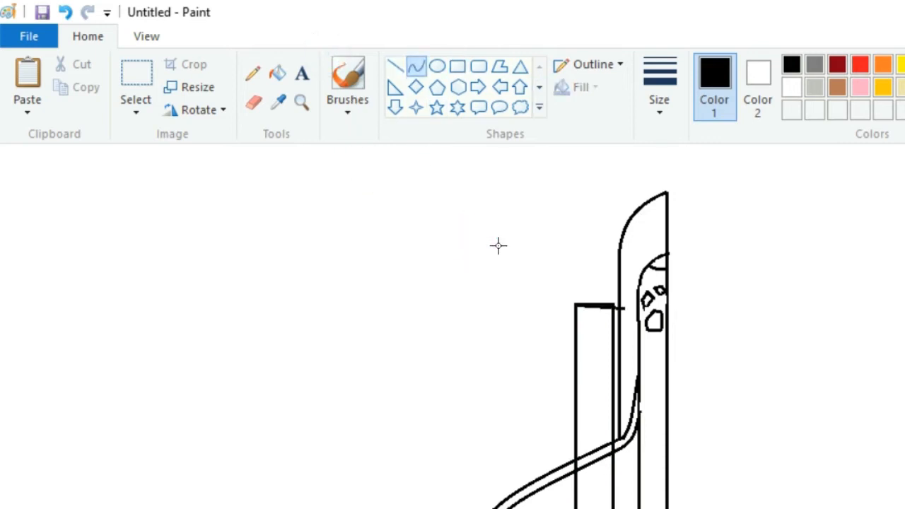
{"action": "left_click_drag", "start_coordinate": [482, 243], "coordinate": [473, 205]}
Erase the booster's part below the wing's leading edge and its flat top edge under the nose cone.
{"action": "scroll", "coordinate": [601, 198], "scroll_direction": "down", "scroll_amount": 6}
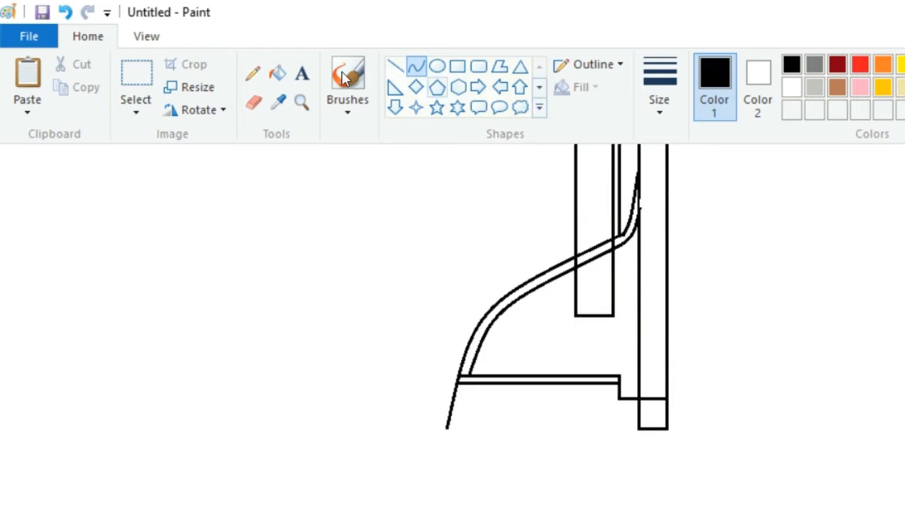
{"action": "left_click", "coordinate": [253, 103]}
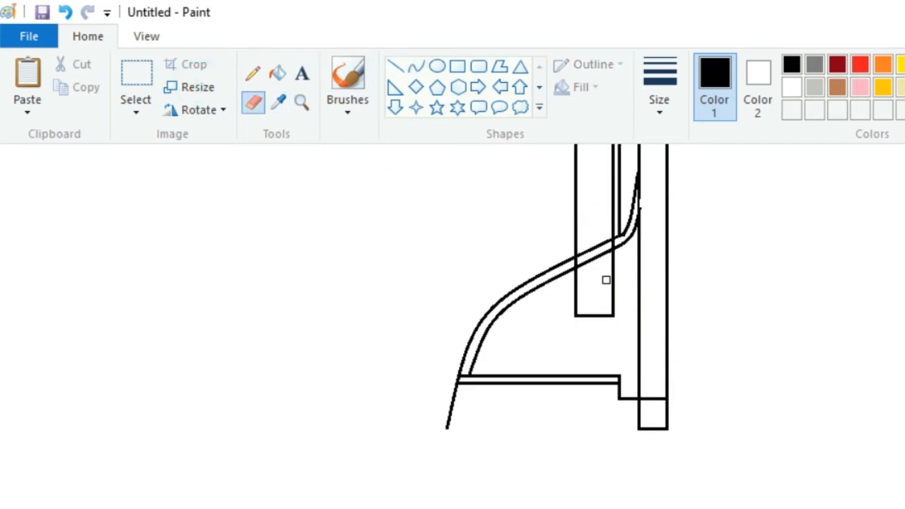
{"action": "left_click_drag", "start_coordinate": [576, 270], "coordinate": [576, 312]}
{"action": "left_click", "coordinate": [65, 12]}
{"action": "mouse_move", "coordinate": [577, 274]}
{"action": "left_mouse_down"}
{"action": "mouse_move", "coordinate": [592, 321]}
{"action": "mouse_move", "coordinate": [615, 263]}
{"action": "mouse_move", "coordinate": [611, 242]}
{"action": "left_mouse_up"}
{"action": "scroll", "coordinate": [544, 332], "scroll_direction": "up", "scroll_amount": 3}
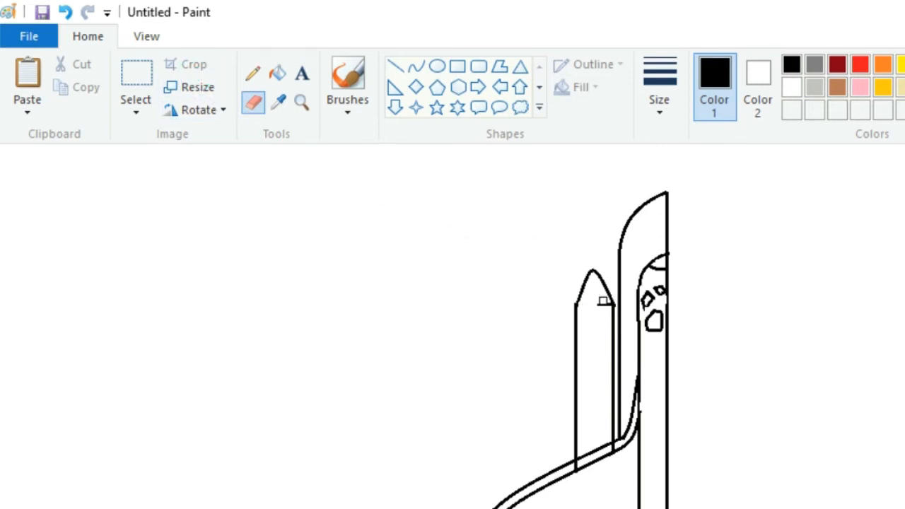
Remove the booster's side lines inside the wing's double leading edge, undoing the excess erasure.
{"action": "scroll", "coordinate": [604, 313], "scroll_direction": "down", "scroll_amount": 3}
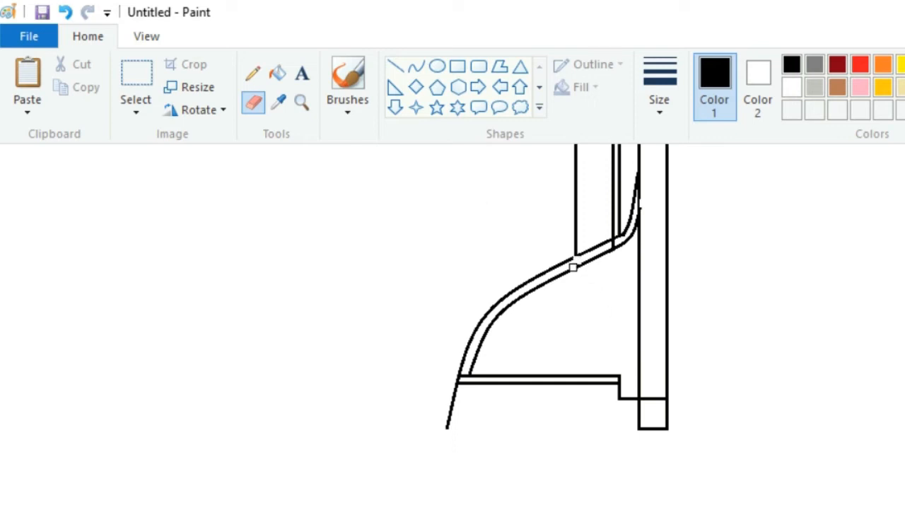
{"action": "left_click", "coordinate": [64, 12]}
{"action": "left_click", "coordinate": [577, 262]}
{"action": "left_click", "coordinate": [576, 262]}
Patch the gap in the wing's outer edge at the booster's side with a short line and choose the thinnest line size.
{"action": "left_click", "coordinate": [395, 66]}
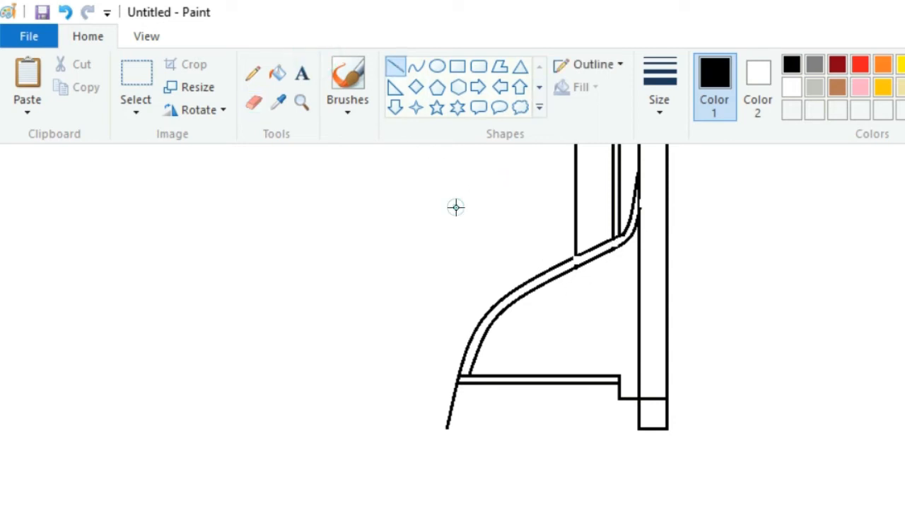
{"action": "key", "text": "alt+h"}
{"action": "key", "text": "s"}
{"action": "key", "text": "z"}
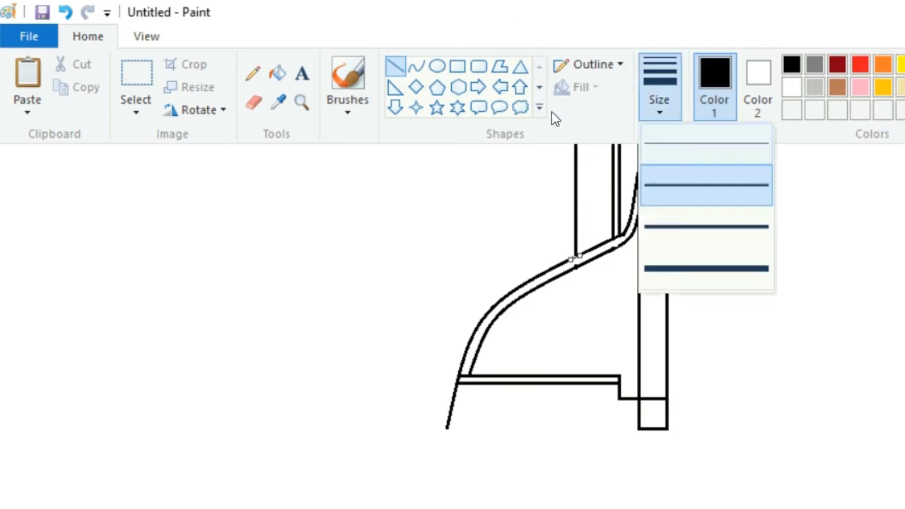
{"action": "key", "text": "Return"}
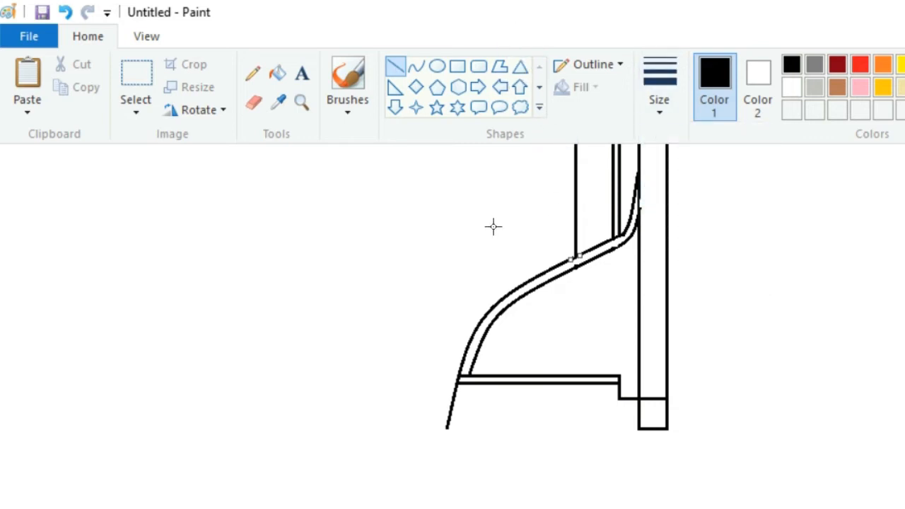
{"action": "key", "text": "alt+h"}
{"action": "key", "text": "s"}
{"action": "key", "text": "z"}
{"action": "key", "text": "Return"}
Try to draw a thin curve inside the wing's leading edge, from the rear edge up to the body.
{"action": "left_click", "coordinate": [416, 65]}
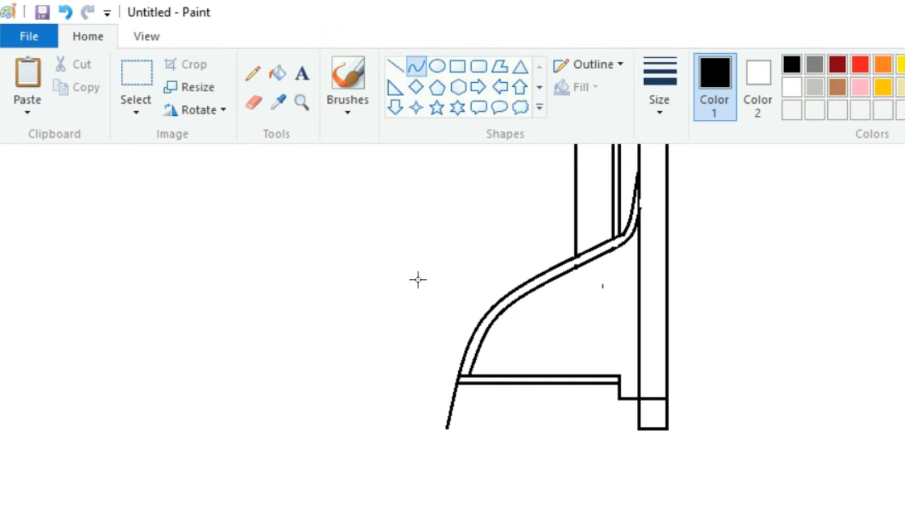
{"action": "left_click_drag", "start_coordinate": [377, 297], "coordinate": [513, 189]}
{"action": "mouse_move", "coordinate": [449, 241]}
{"action": "left_mouse_down"}
{"action": "mouse_move", "coordinate": [400, 250]}
{"action": "mouse_move", "coordinate": [439, 234]}
{"action": "left_mouse_up"}
{"action": "left_click_drag", "start_coordinate": [479, 204], "coordinate": [469, 233]}
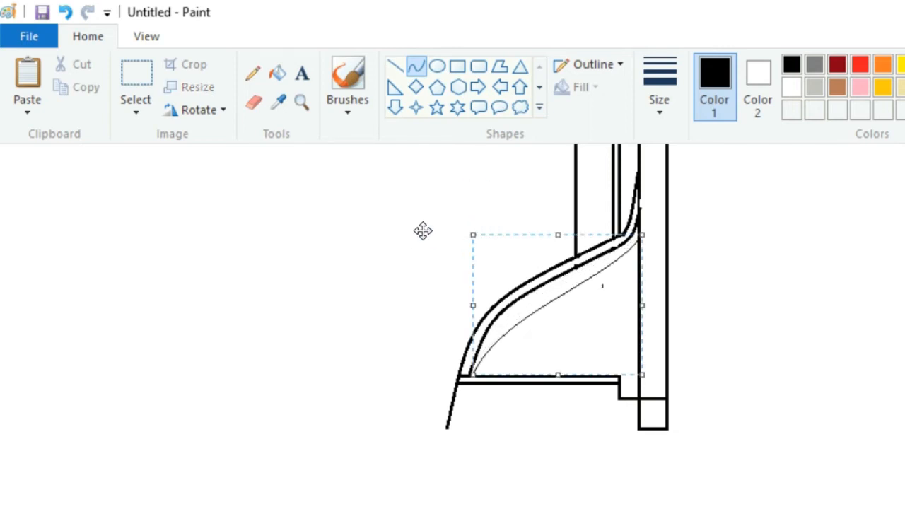
{"action": "left_click", "coordinate": [369, 184]}
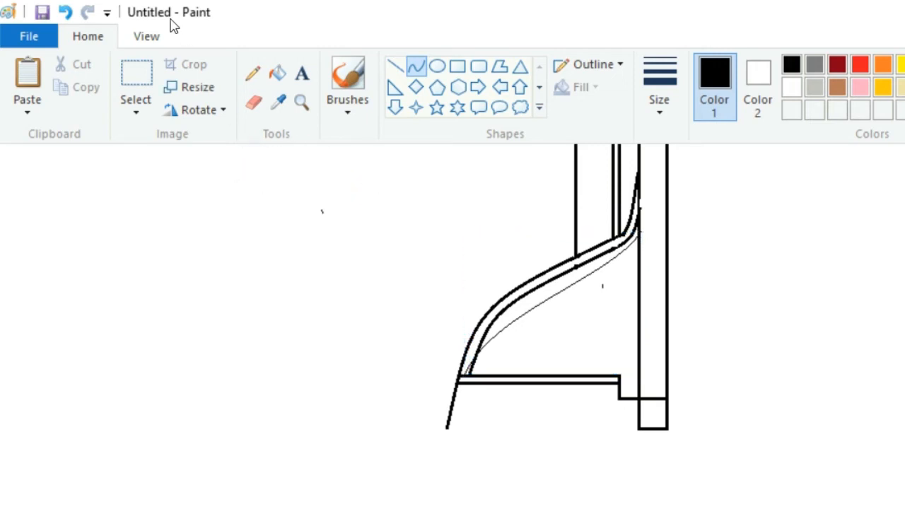
{"action": "left_click", "coordinate": [64, 12]}
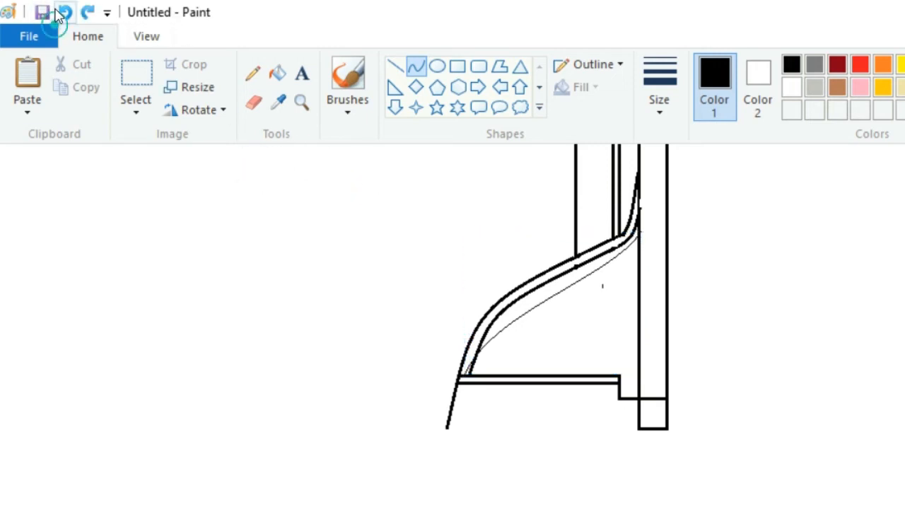
{"action": "left_click", "coordinate": [59, 13]}
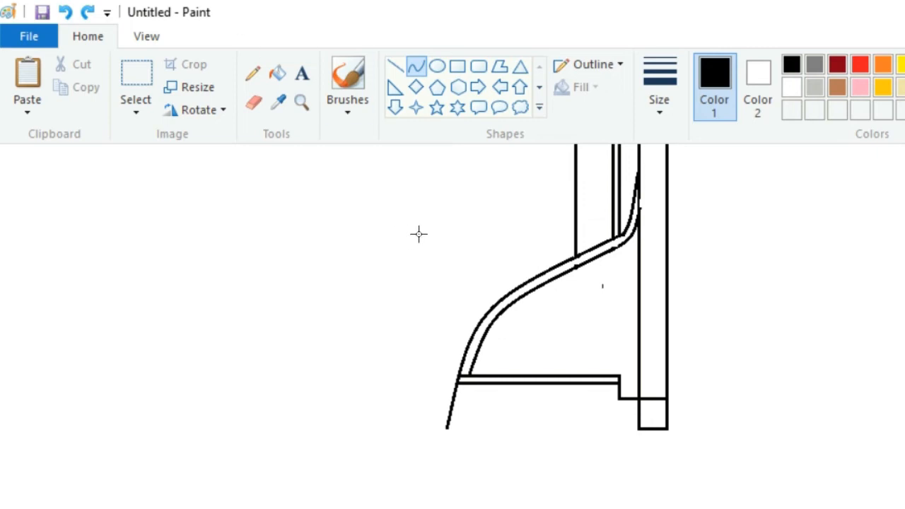
Draw a thin curve parallel to the wing's inner leading edge and rework its upper end to bend up along the body.
{"action": "left_click_drag", "start_coordinate": [474, 375], "coordinate": [637, 244]}
{"action": "left_click_drag", "start_coordinate": [454, 247], "coordinate": [398, 247]}
{"action": "left_click", "coordinate": [253, 102]}
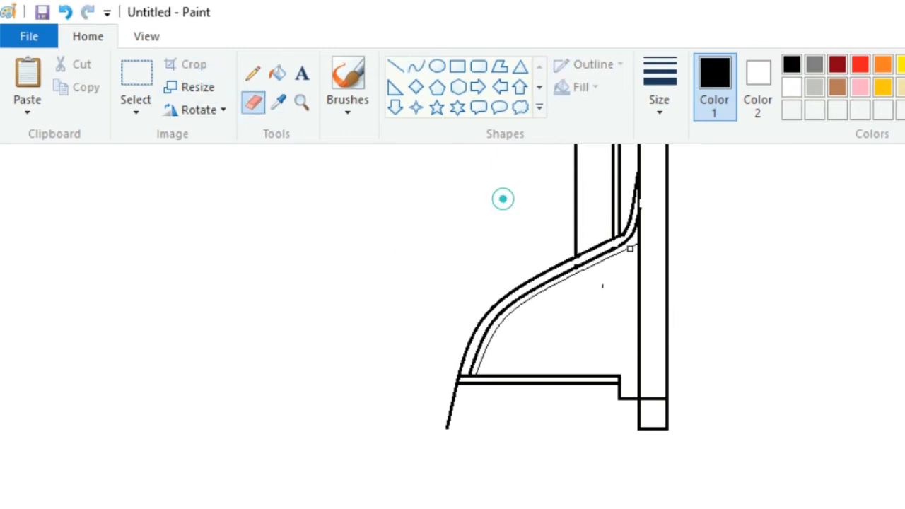
{"action": "left_click", "coordinate": [416, 66]}
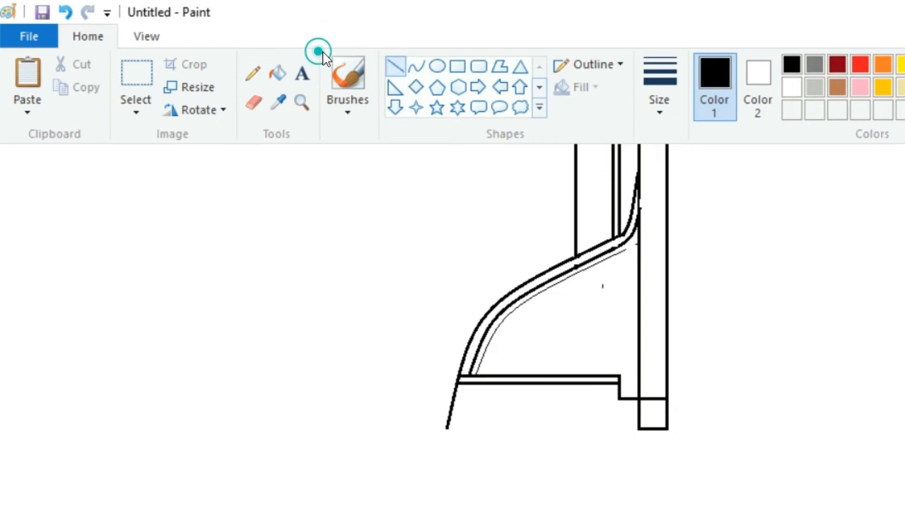
{"action": "left_click", "coordinate": [508, 194]}
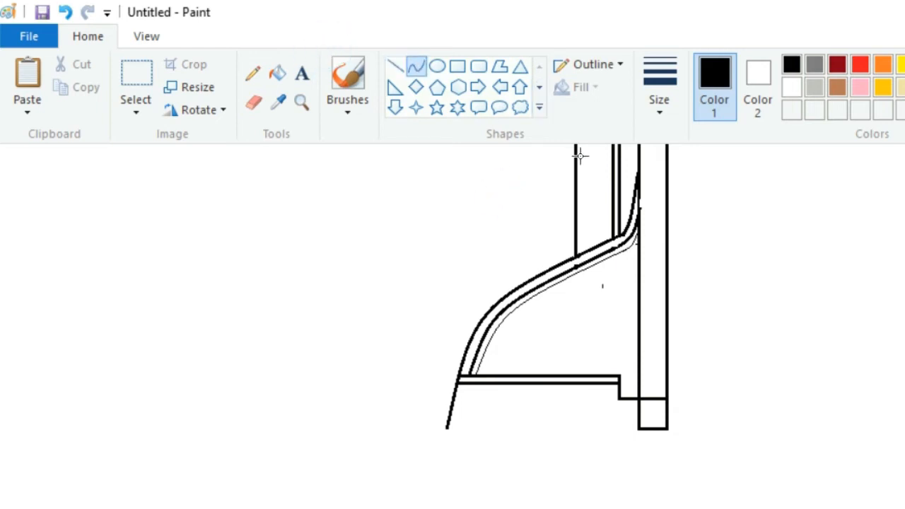
Draw a curve across the base of the booster's nose cone in a thicker line size.
{"action": "scroll", "coordinate": [506, 175], "scroll_direction": "up", "scroll_amount": 3}
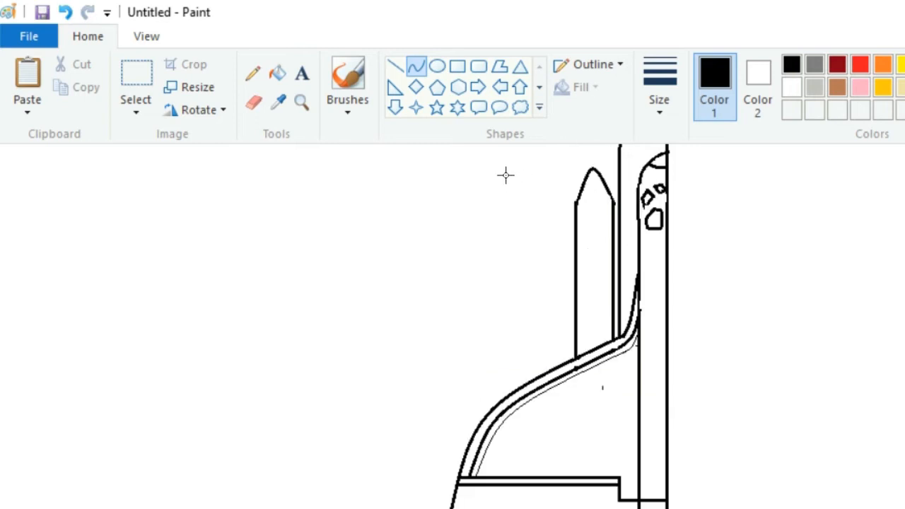
{"action": "scroll", "coordinate": [523, 182], "scroll_direction": "down", "scroll_amount": 5}
{"action": "scroll", "coordinate": [537, 180], "scroll_direction": "up", "scroll_amount": 7}
{"action": "scroll", "coordinate": [544, 177], "scroll_direction": "down", "scroll_amount": 3}
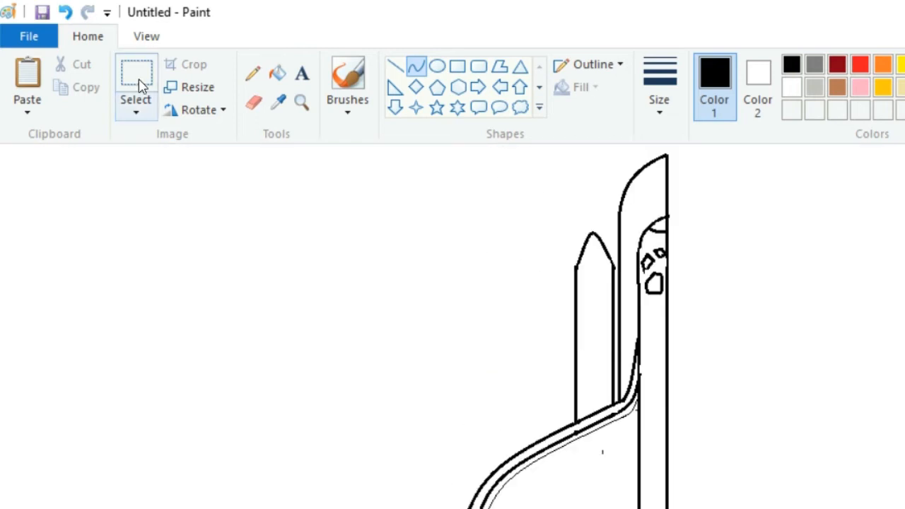
{"action": "mouse_move", "coordinate": [460, 213]}
{"action": "left_mouse_down"}
{"action": "mouse_move", "coordinate": [490, 210]}
{"action": "mouse_move", "coordinate": [476, 205]}
{"action": "left_mouse_up"}
{"action": "left_click", "coordinate": [659, 92]}
{"action": "left_click", "coordinate": [559, 176]}
{"action": "scroll", "coordinate": [560, 170], "scroll_direction": "down", "scroll_amount": 3}
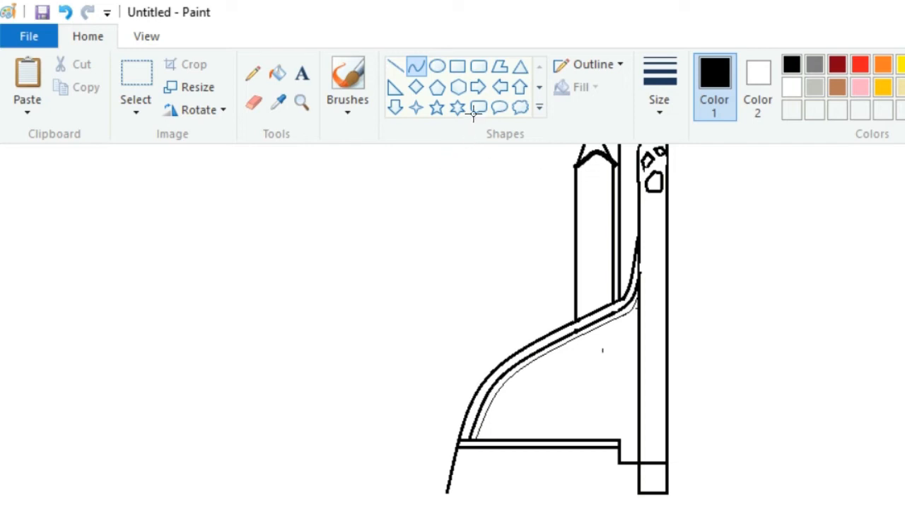
Clean up the thick curve's overshoot between booster and body, and erase the stray dot beyond the centre line.
{"action": "scroll", "coordinate": [501, 151], "scroll_direction": "down", "scroll_amount": 3}
{"action": "scroll", "coordinate": [476, 127], "scroll_direction": "up", "scroll_amount": 6}
{"action": "left_click", "coordinate": [667, 162]}
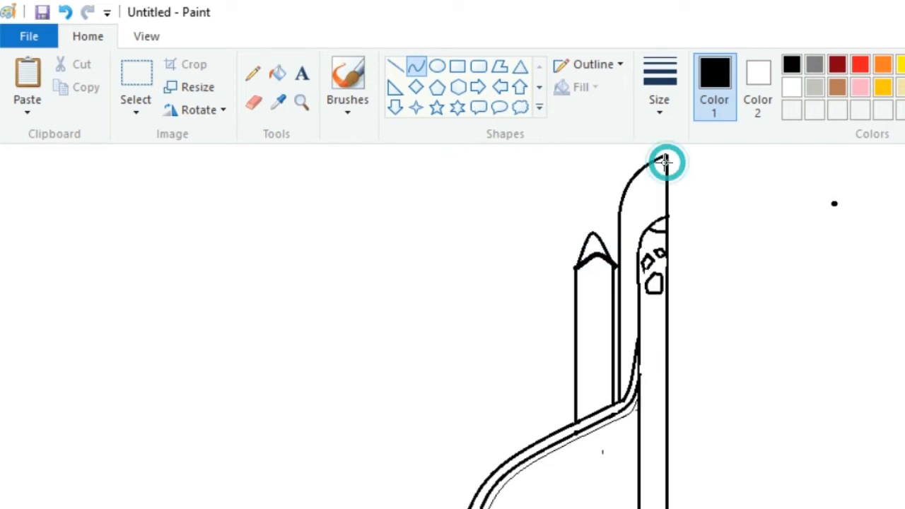
{"action": "left_click", "coordinate": [253, 102]}
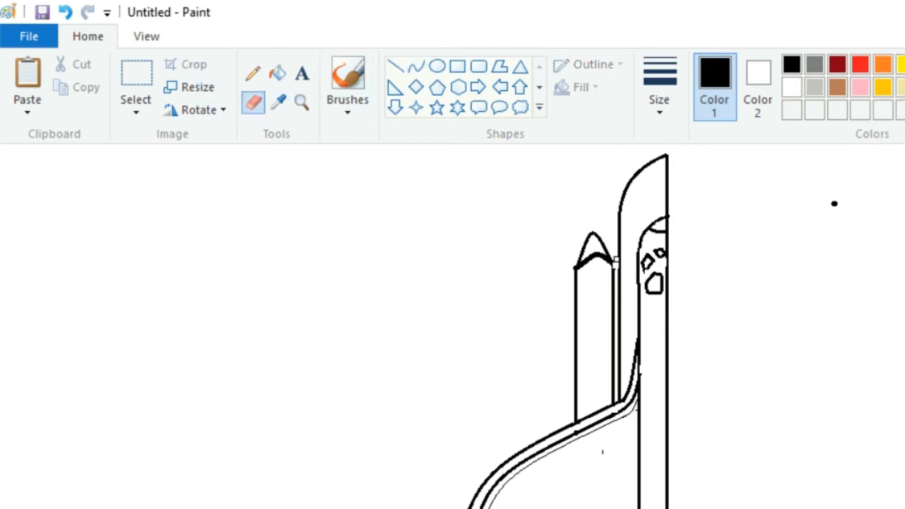
{"action": "left_click", "coordinate": [64, 12]}
{"action": "left_click", "coordinate": [742, 231]}
Draw a gently sloping line for the wing's rear edge, from the wing's outer tip towards the body, in the second line size.
{"action": "scroll", "coordinate": [590, 307], "scroll_direction": "down", "scroll_amount": 3}
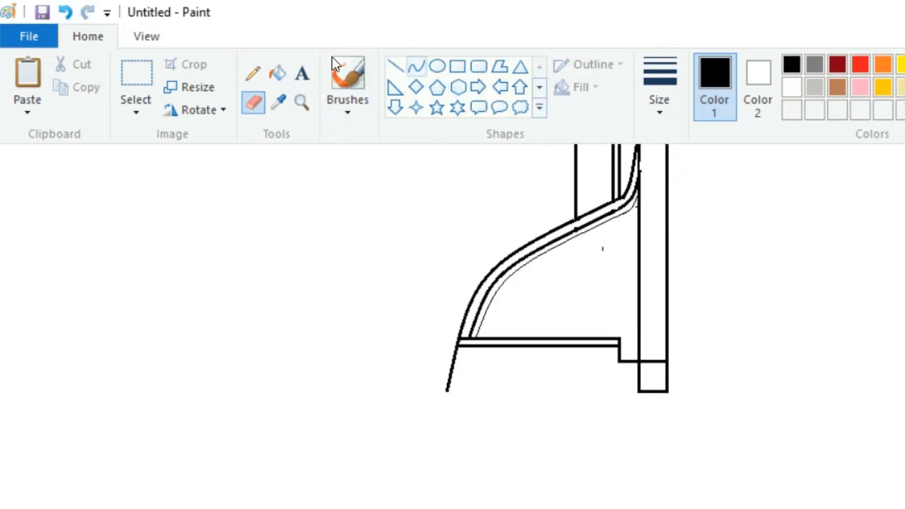
{"action": "left_click", "coordinate": [395, 66]}
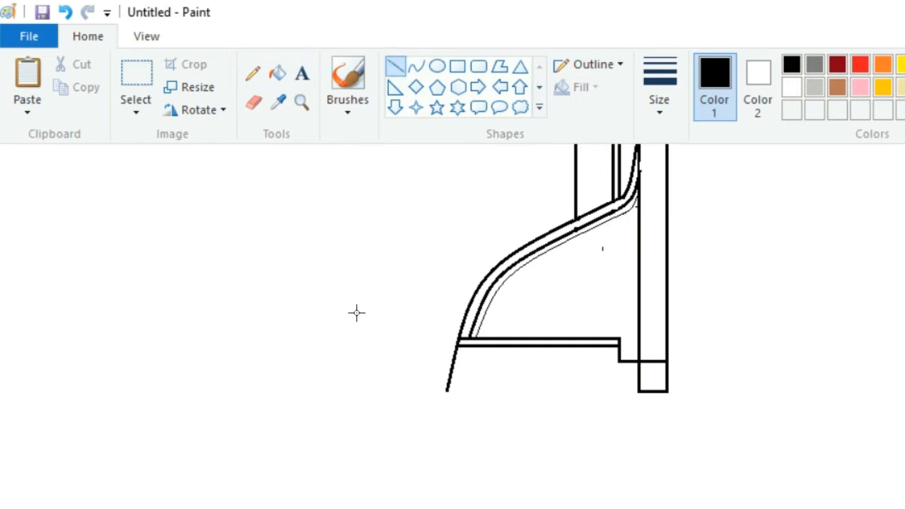
{"action": "left_click_drag", "start_coordinate": [446, 391], "coordinate": [608, 413]}
{"action": "left_click", "coordinate": [659, 85]}
{"action": "left_click", "coordinate": [705, 185]}
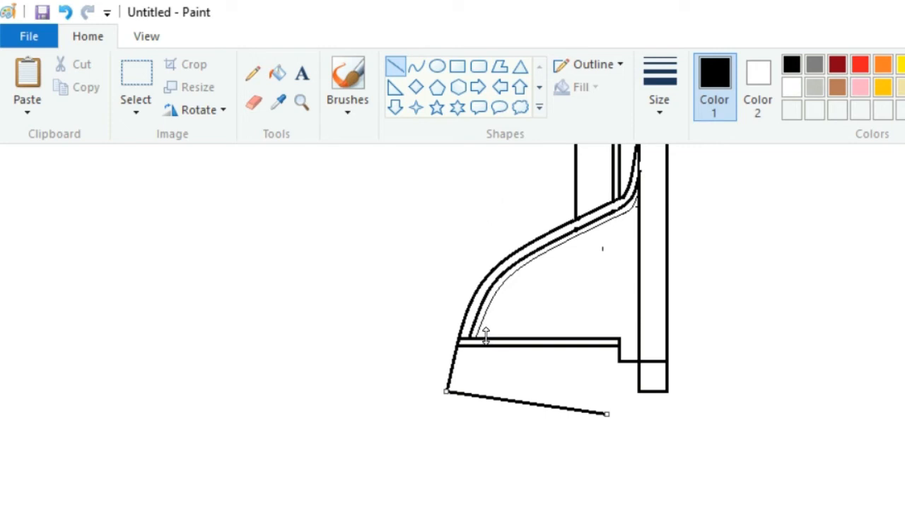
Draw two curves flaring outward and down from the body's rear end as the sides of an engine pod.
{"action": "left_click", "coordinate": [416, 66]}
{"action": "mouse_move", "coordinate": [609, 428]}
{"action": "left_mouse_down"}
{"action": "mouse_move", "coordinate": [654, 342]}
{"action": "mouse_move", "coordinate": [638, 394]}
{"action": "mouse_move", "coordinate": [633, 357]}
{"action": "left_mouse_up"}
{"action": "mouse_move", "coordinate": [506, 285]}
{"action": "left_mouse_down"}
{"action": "mouse_move", "coordinate": [506, 297]}
{"action": "mouse_move", "coordinate": [493, 290]}
{"action": "left_mouse_up"}
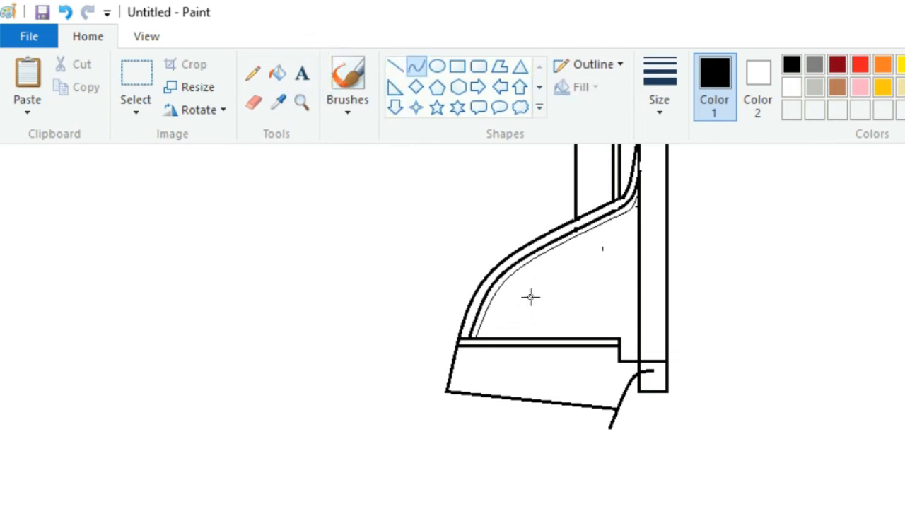
{"action": "mouse_move", "coordinate": [530, 294]}
{"action": "left_mouse_down"}
{"action": "mouse_move", "coordinate": [509, 343]}
{"action": "mouse_move", "coordinate": [520, 294]}
{"action": "left_mouse_up"}
Erase the body outline inside the engine pod, and close the pod's lower end with short lines and curved rims.
{"action": "left_click", "coordinate": [253, 103]}
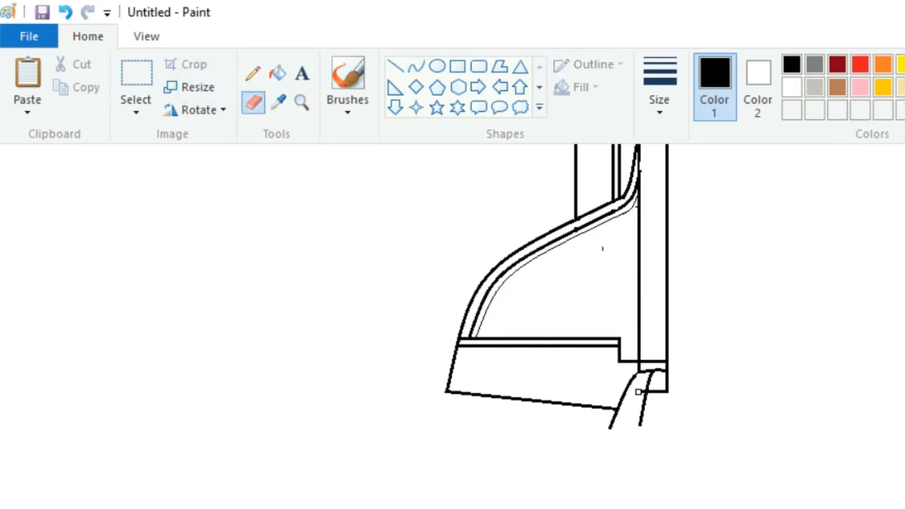
{"action": "left_click", "coordinate": [396, 66]}
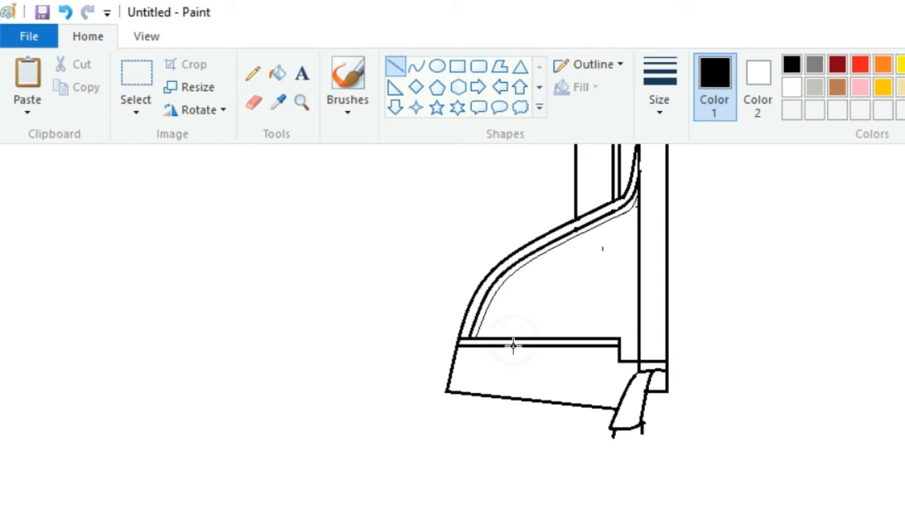
{"action": "left_click", "coordinate": [416, 66]}
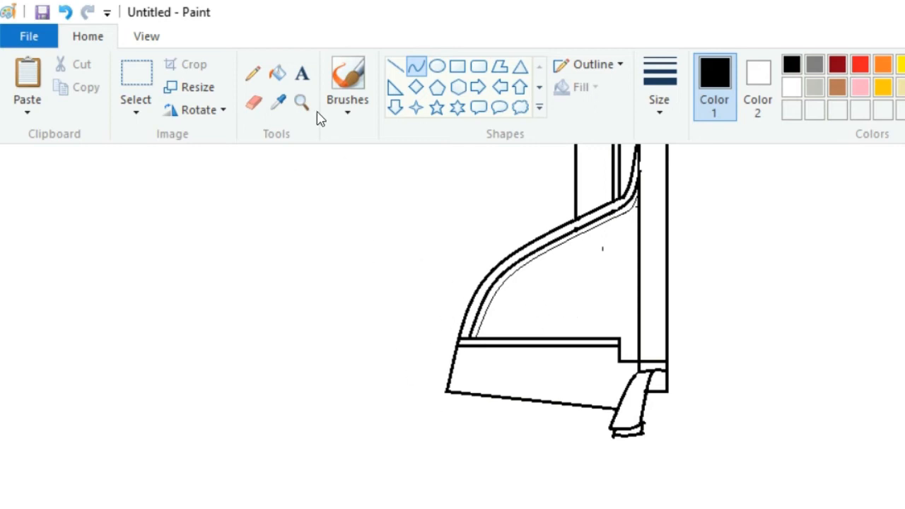
Draw the booster's lower end below the wing with two vertical lines closed by a downward-bowed curve.
{"action": "left_click", "coordinate": [395, 66]}
{"action": "left_click", "coordinate": [443, 324]}
{"action": "left_click_drag", "start_coordinate": [440, 358], "coordinate": [440, 359]}
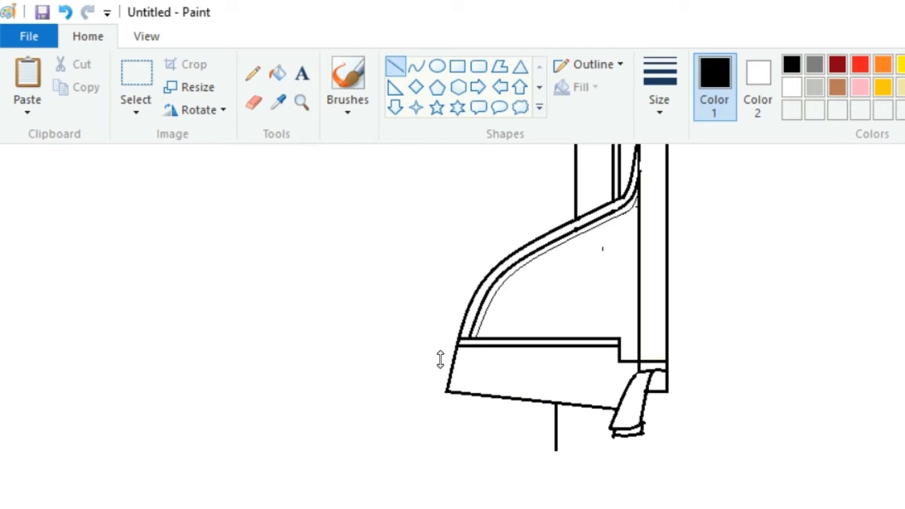
{"action": "mouse_move", "coordinate": [480, 326]}
{"action": "left_mouse_down"}
{"action": "mouse_move", "coordinate": [484, 363]}
{"action": "mouse_move", "coordinate": [517, 347]}
{"action": "mouse_move", "coordinate": [518, 355]}
{"action": "left_mouse_up"}
{"action": "left_click", "coordinate": [416, 66]}
{"action": "mouse_move", "coordinate": [445, 362]}
{"action": "left_mouse_down"}
{"action": "mouse_move", "coordinate": [482, 359]}
{"action": "mouse_move", "coordinate": [460, 370]}
{"action": "left_mouse_up"}
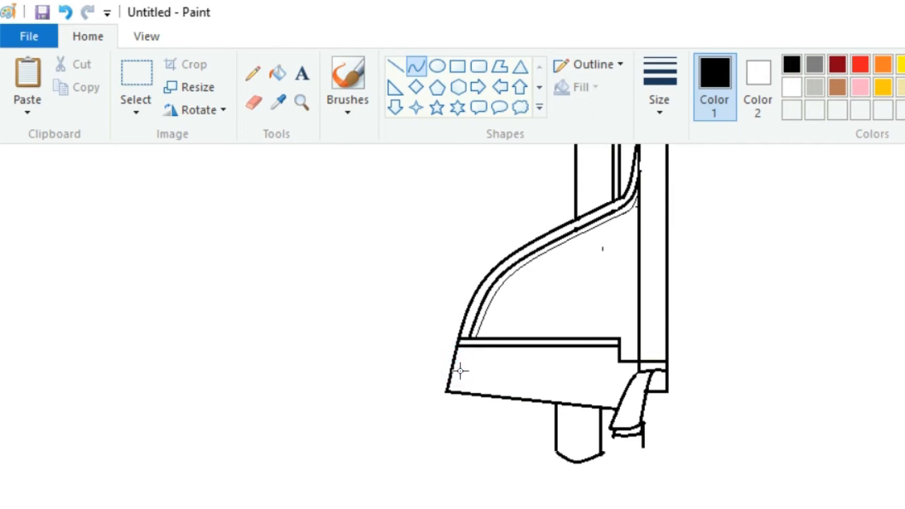
Draw the booster's flared nozzle with two diagonal lines and a curved lower rim, and trim the overshoot at its corner.
{"action": "left_click", "coordinate": [395, 66]}
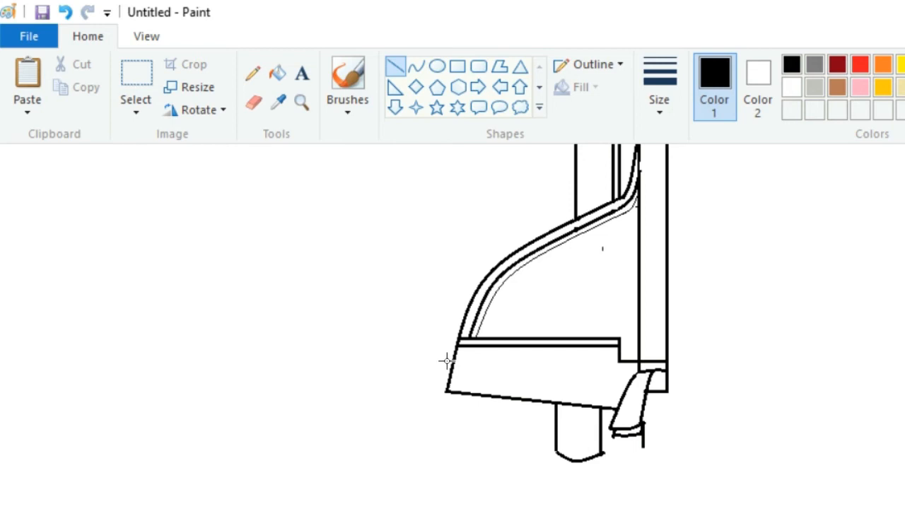
{"action": "left_click_drag", "start_coordinate": [440, 359], "coordinate": [432, 378]}
{"action": "left_click_drag", "start_coordinate": [485, 362], "coordinate": [503, 385]}
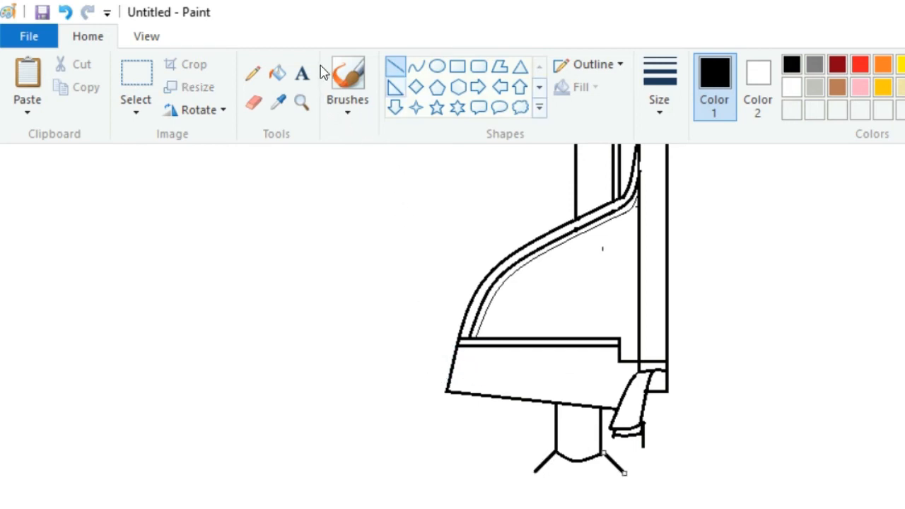
{"action": "left_click", "coordinate": [416, 66]}
{"action": "mouse_move", "coordinate": [429, 377]}
{"action": "left_mouse_down"}
{"action": "mouse_move", "coordinate": [491, 382]}
{"action": "mouse_move", "coordinate": [464, 380]}
{"action": "mouse_move", "coordinate": [468, 390]}
{"action": "left_mouse_up"}
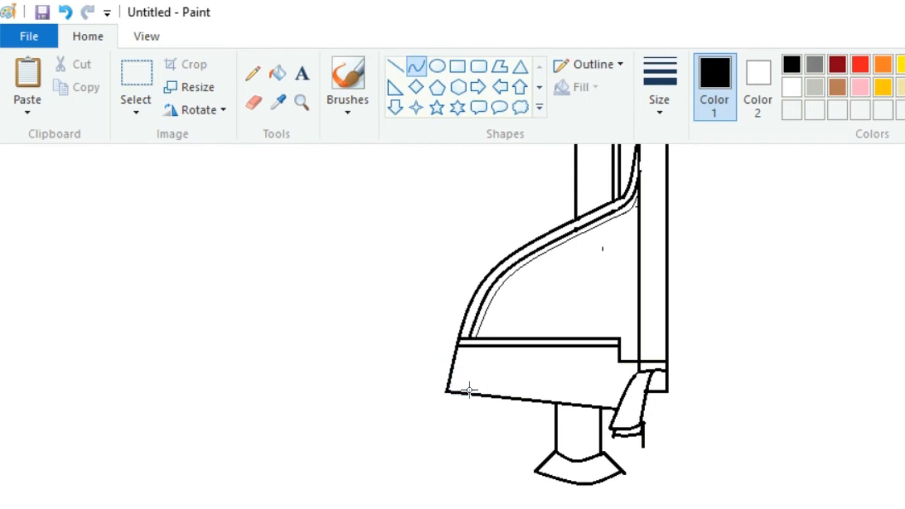
{"action": "left_click", "coordinate": [253, 102]}
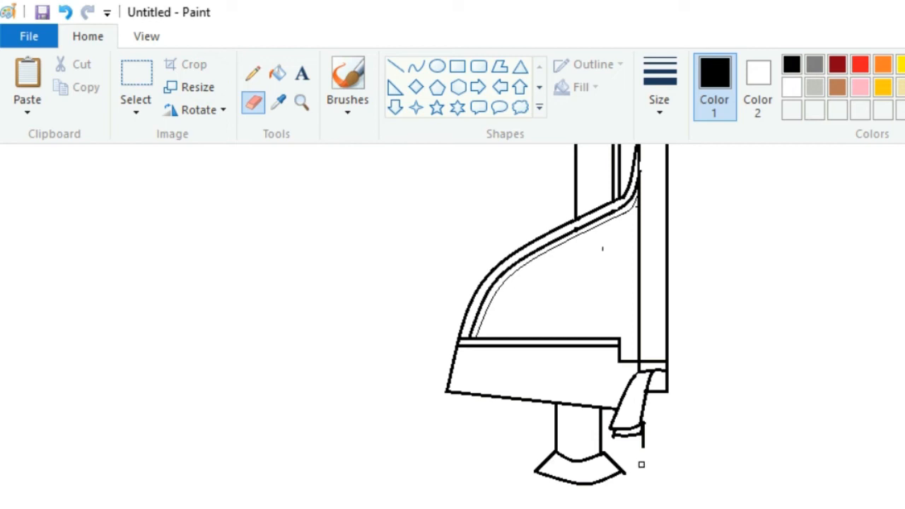
{"action": "left_click", "coordinate": [623, 477]}
{"action": "left_click", "coordinate": [65, 12]}
Draw three downward-bowed curves across the booster section between the wing and the nozzle.
{"action": "left_click", "coordinate": [416, 67]}
{"action": "left_click", "coordinate": [446, 351]}
{"action": "mouse_move", "coordinate": [450, 351]}
{"action": "left_mouse_down"}
{"action": "mouse_move", "coordinate": [481, 351]}
{"action": "mouse_move", "coordinate": [465, 357]}
{"action": "left_mouse_up"}
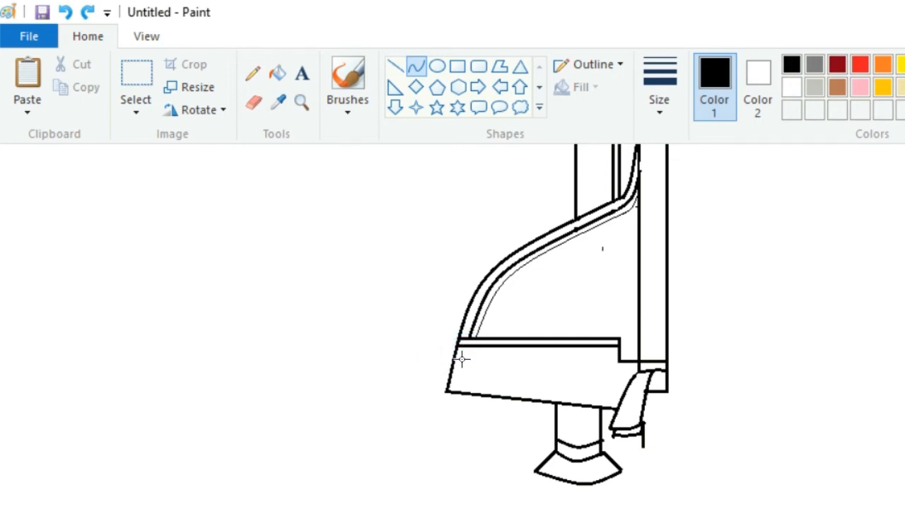
{"action": "left_click", "coordinate": [321, 53]}
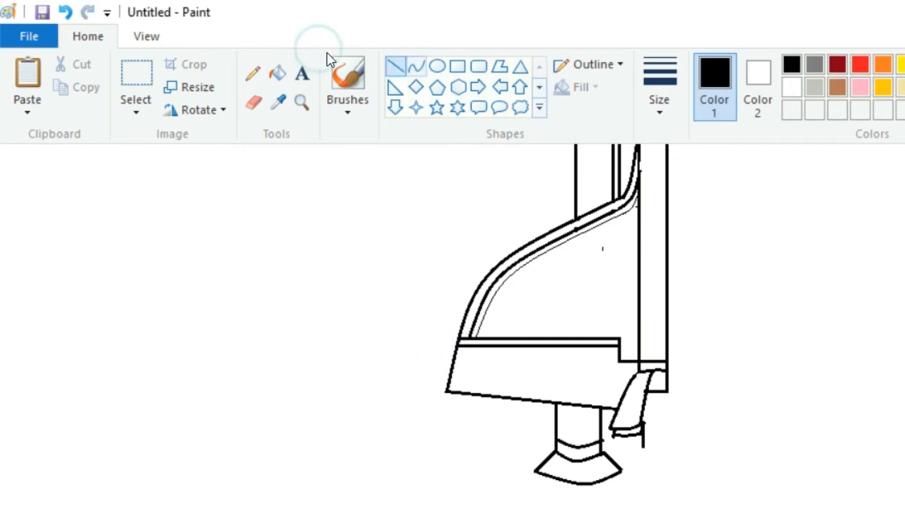
{"action": "mouse_move", "coordinate": [445, 339]}
{"action": "left_mouse_down"}
{"action": "mouse_move", "coordinate": [480, 338]}
{"action": "mouse_move", "coordinate": [465, 349]}
{"action": "mouse_move", "coordinate": [452, 329]}
{"action": "mouse_move", "coordinate": [453, 346]}
{"action": "left_mouse_up"}
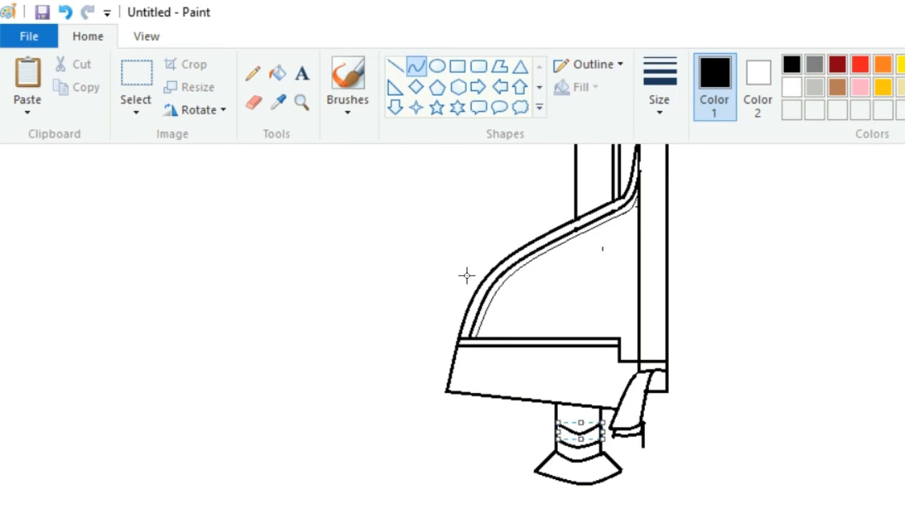
{"action": "left_click", "coordinate": [346, 58]}
{"action": "left_click", "coordinate": [448, 330]}
{"action": "left_click", "coordinate": [463, 336]}
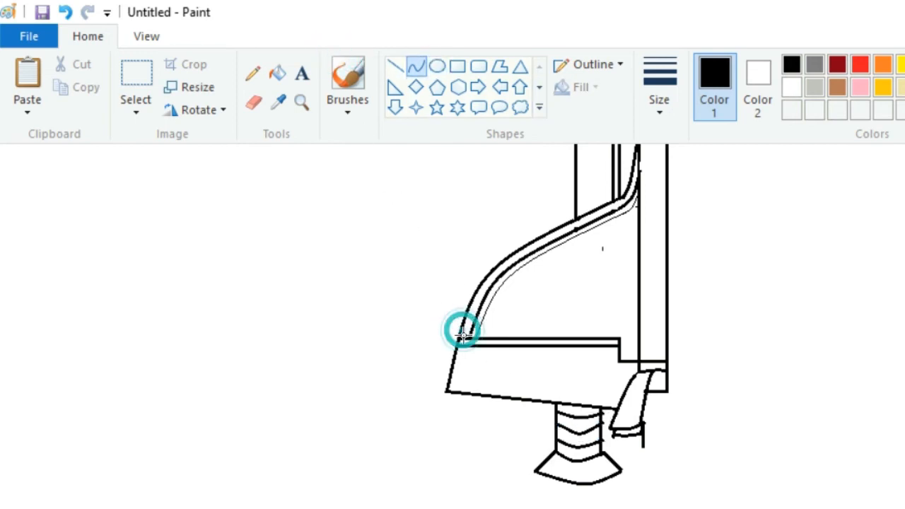
Draw a horizontal line across the wing below the double line, from the step beside the body to the outer edge, and thicken it.
{"action": "left_click", "coordinate": [457, 65]}
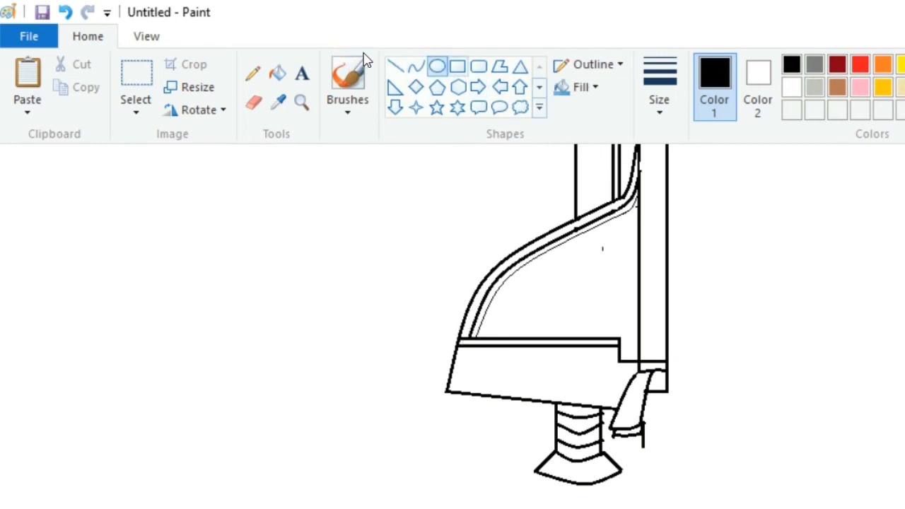
{"action": "left_click", "coordinate": [321, 55]}
{"action": "left_click", "coordinate": [395, 66]}
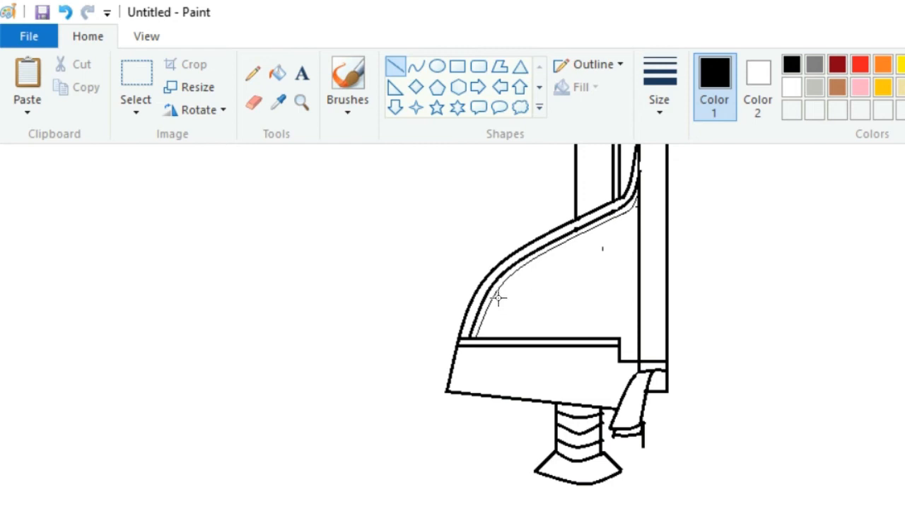
{"action": "left_click_drag", "start_coordinate": [619, 360], "coordinate": [454, 361]}
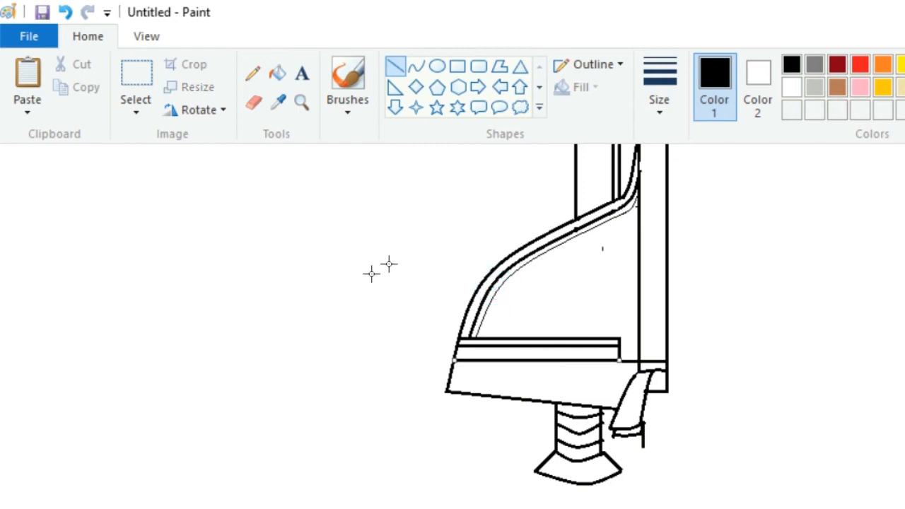
{"action": "left_click", "coordinate": [659, 88]}
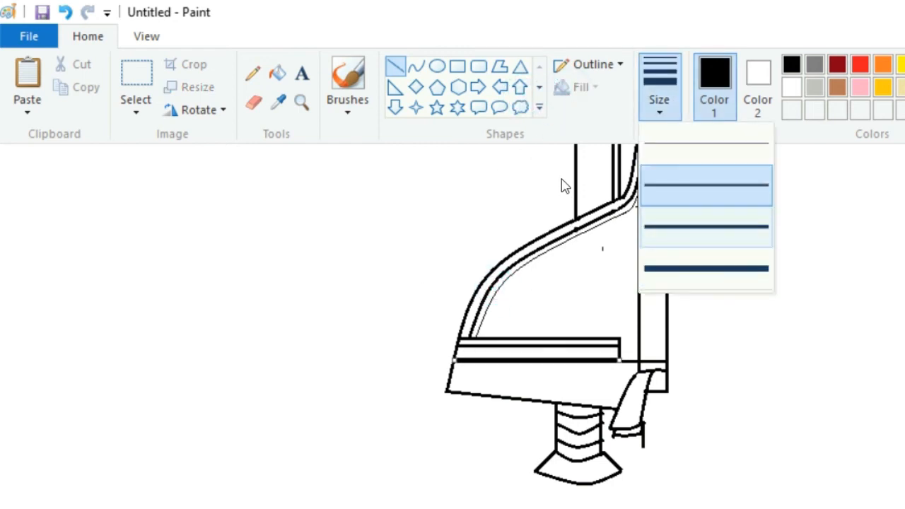
{"action": "left_click", "coordinate": [774, 391]}
Divide the strip along the wing's rear with short vertical lines, and extend the body's tail end downward beside the engine pod.
{"action": "left_click", "coordinate": [658, 88]}
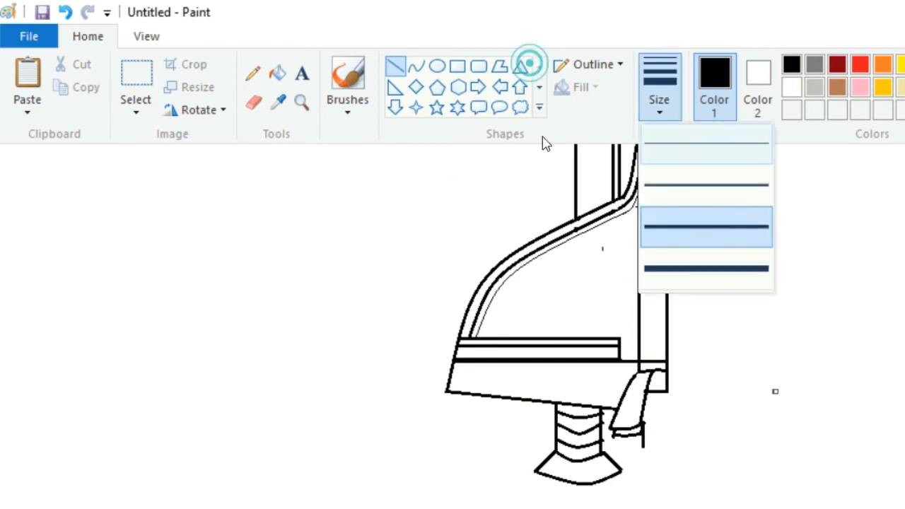
{"action": "left_click", "coordinate": [574, 160]}
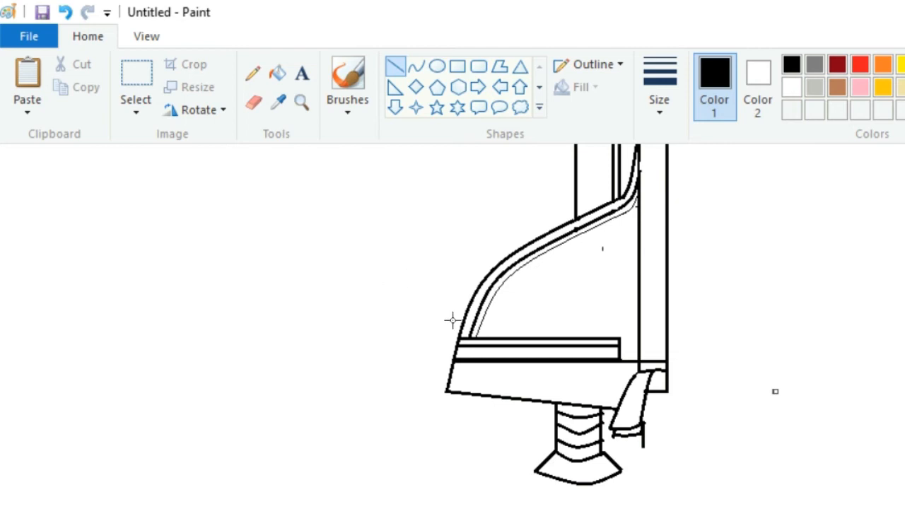
{"action": "left_click", "coordinate": [458, 65]}
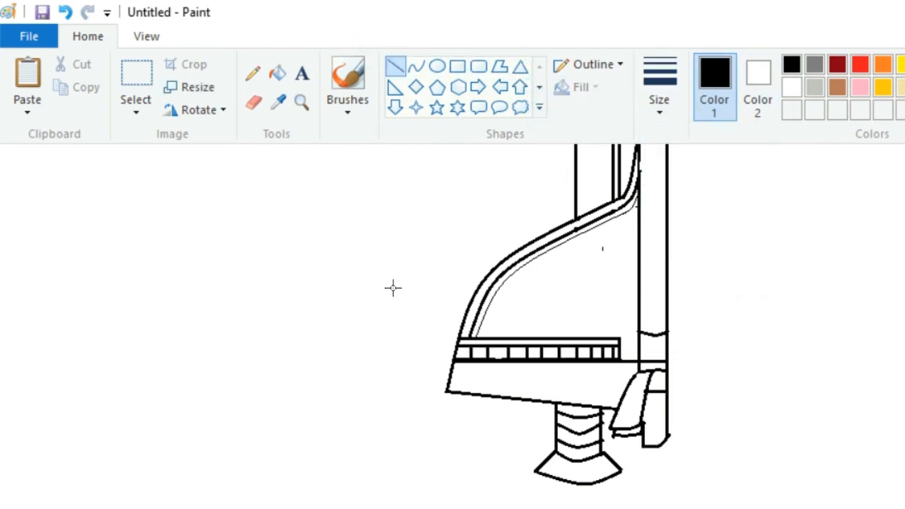
Draw two close parallel vertical lines across the outer part of the wing flap, replacing the thick slanted one.
{"action": "left_click_drag", "start_coordinate": [392, 288], "coordinate": [384, 317]}
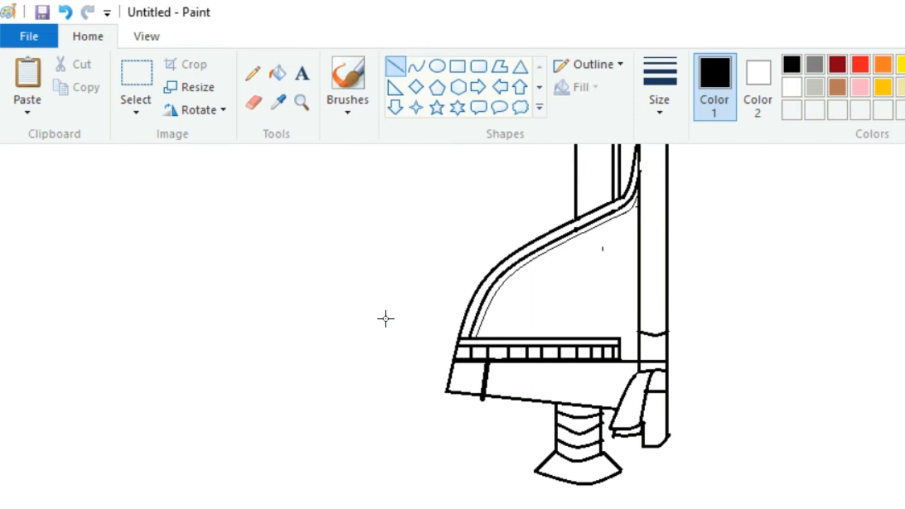
{"action": "left_click", "coordinate": [659, 84]}
{"action": "left_click", "coordinate": [414, 296]}
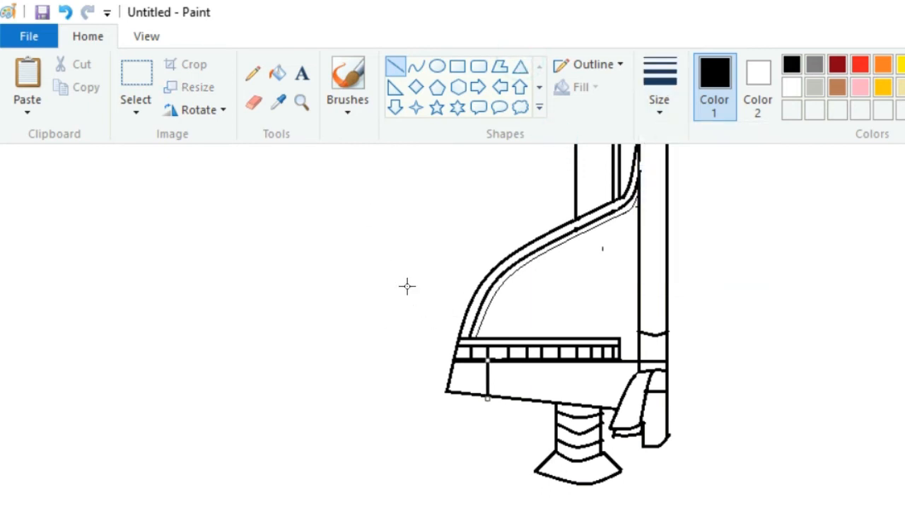
{"action": "left_click", "coordinate": [404, 285]}
{"action": "left_click", "coordinate": [58, 12]}
{"action": "left_click", "coordinate": [395, 289]}
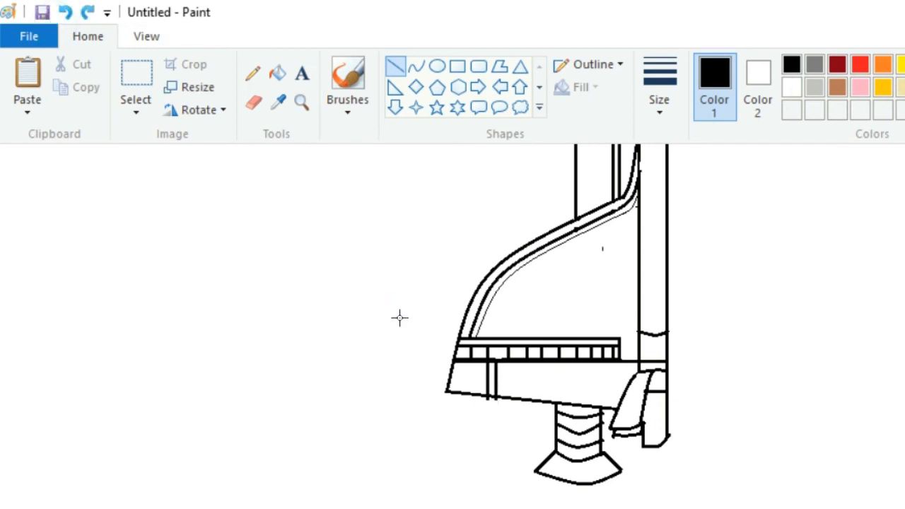
Draw two narrow horizontal rectangles with thin outlines on the wing flap, between the double vertical line and the engine pod.
{"action": "left_click", "coordinate": [364, 68]}
{"action": "left_click", "coordinate": [457, 65]}
{"action": "left_click", "coordinate": [658, 99]}
{"action": "left_click", "coordinate": [445, 272]}
{"action": "mouse_move", "coordinate": [409, 300]}
{"action": "left_mouse_down"}
{"action": "mouse_move", "coordinate": [469, 294]}
{"action": "mouse_move", "coordinate": [438, 309]}
{"action": "mouse_move", "coordinate": [493, 317]}
{"action": "left_mouse_up"}
{"action": "left_click", "coordinate": [617, 127]}
{"action": "left_click", "coordinate": [586, 287]}
Erase the curve that crosses the body just above the wing's rear strip.
{"action": "scroll", "coordinate": [565, 268], "scroll_direction": "down", "scroll_amount": 3}
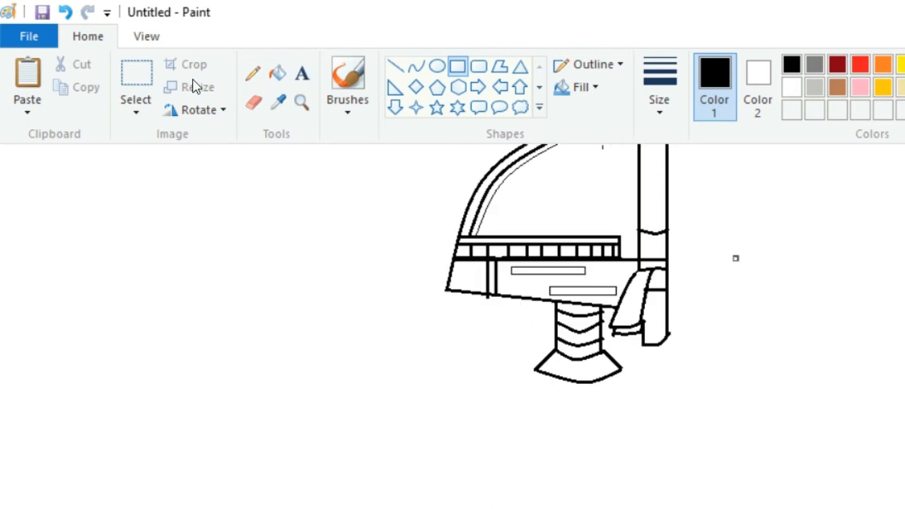
{"action": "left_click", "coordinate": [253, 102]}
{"action": "left_click_drag", "start_coordinate": [640, 231], "coordinate": [652, 233]}
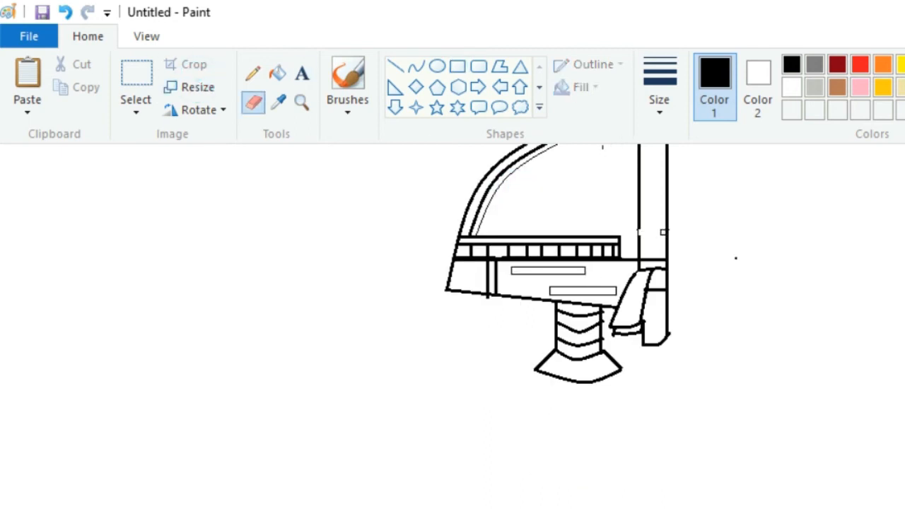
Draw a thin curve inside the booster nozzle, parallel to its lower rim.
{"action": "scroll", "coordinate": [579, 206], "scroll_direction": "up", "scroll_amount": 3}
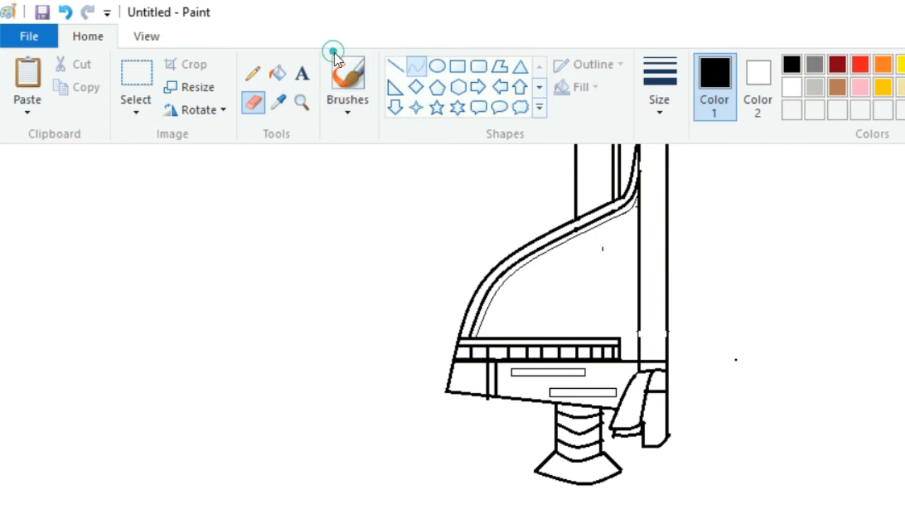
{"action": "left_click", "coordinate": [417, 66]}
{"action": "left_click", "coordinate": [434, 372]}
{"action": "left_click", "coordinate": [464, 374]}
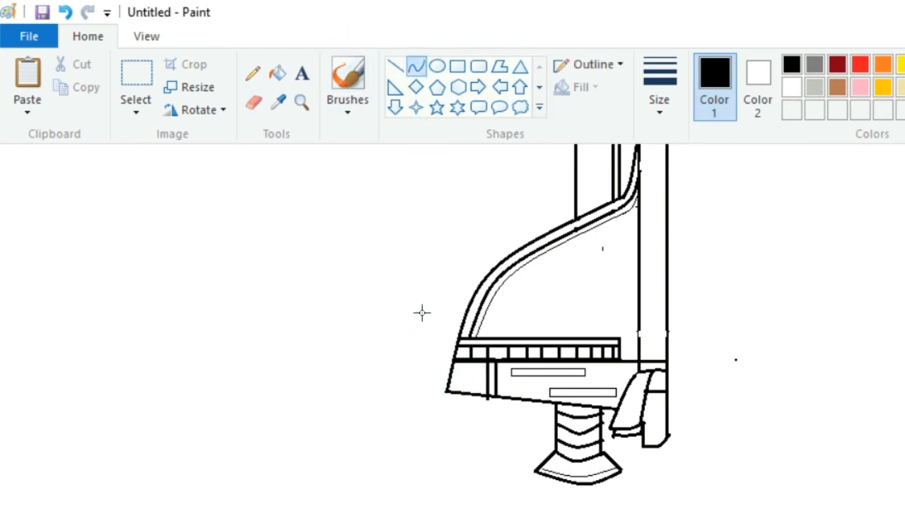
Draw an upward-arched curve across the booster just above the wing.
{"action": "scroll", "coordinate": [400, 212], "scroll_direction": "up", "scroll_amount": 7}
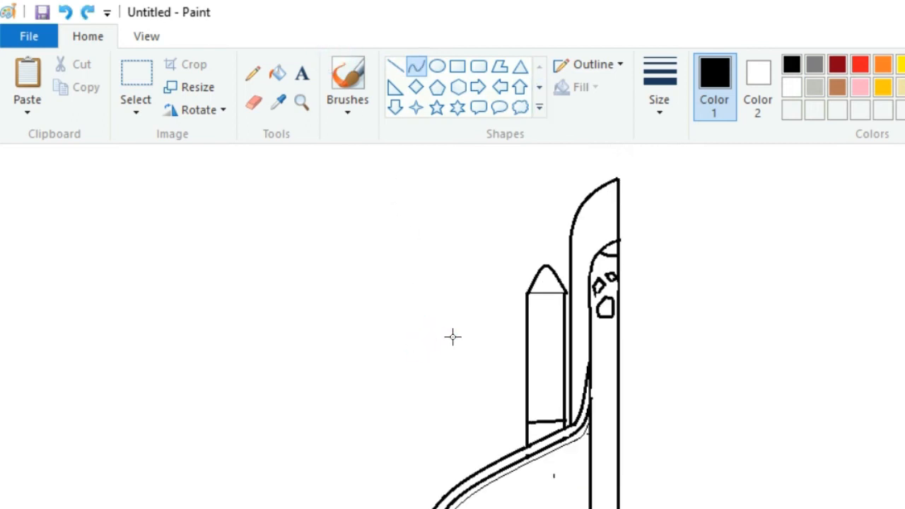
{"action": "left_click_drag", "start_coordinate": [433, 340], "coordinate": [435, 331]}
{"action": "left_click", "coordinate": [308, 54]}
Draw four more upward-arched curves across the booster, spaced from above the existing one up to the base of its nose cone.
{"action": "left_click", "coordinate": [330, 52]}
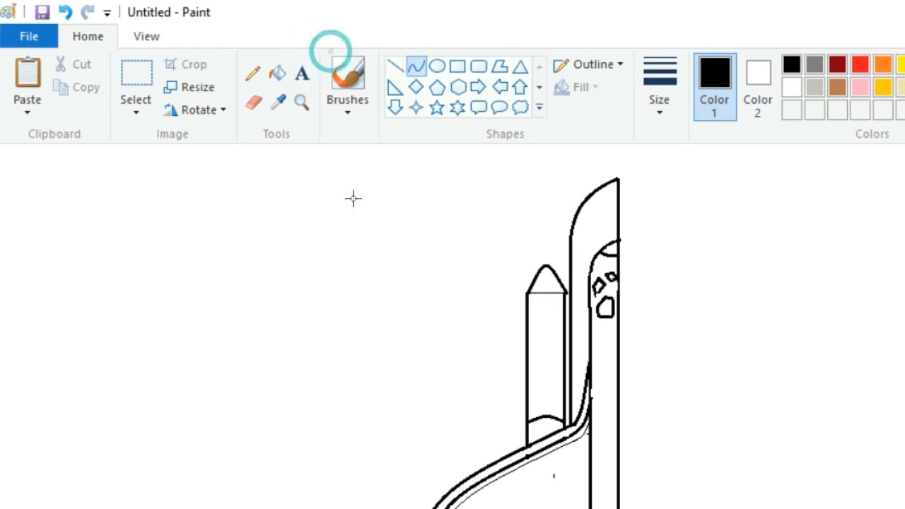
{"action": "mouse_move", "coordinate": [422, 316]}
{"action": "left_mouse_down"}
{"action": "mouse_move", "coordinate": [448, 314]}
{"action": "mouse_move", "coordinate": [439, 309]}
{"action": "left_mouse_up"}
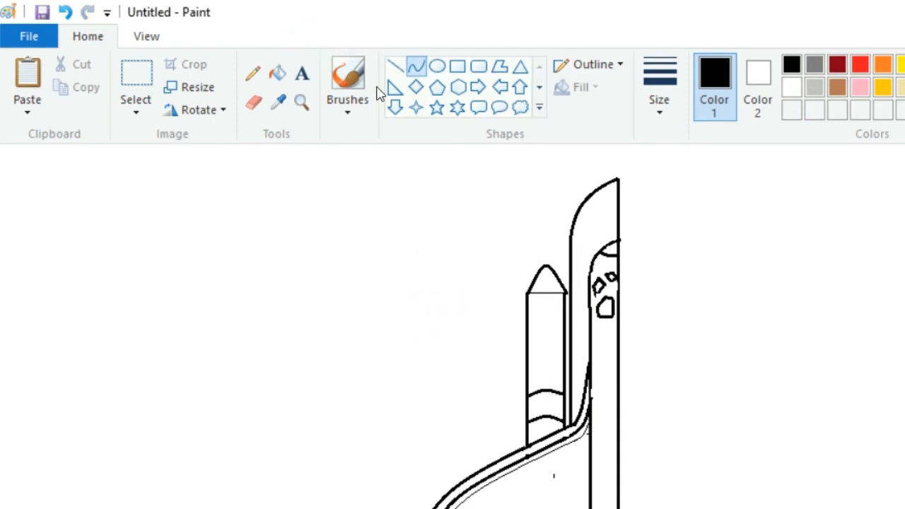
{"action": "left_click", "coordinate": [325, 58]}
{"action": "mouse_move", "coordinate": [420, 301]}
{"action": "left_mouse_down"}
{"action": "mouse_move", "coordinate": [450, 299]}
{"action": "mouse_move", "coordinate": [439, 294]}
{"action": "left_mouse_up"}
{"action": "left_click_drag", "start_coordinate": [422, 280], "coordinate": [431, 286]}
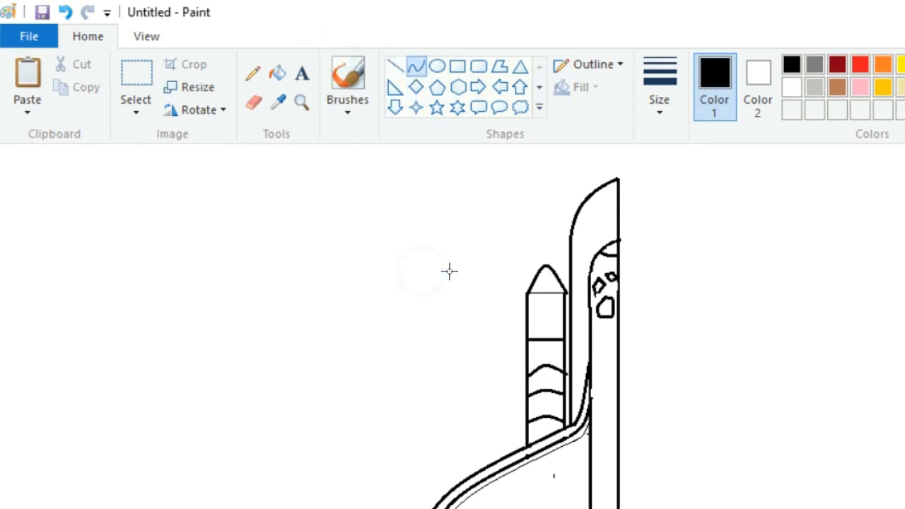
{"action": "left_click_drag", "start_coordinate": [443, 271], "coordinate": [438, 265]}
{"action": "left_click", "coordinate": [441, 234]}
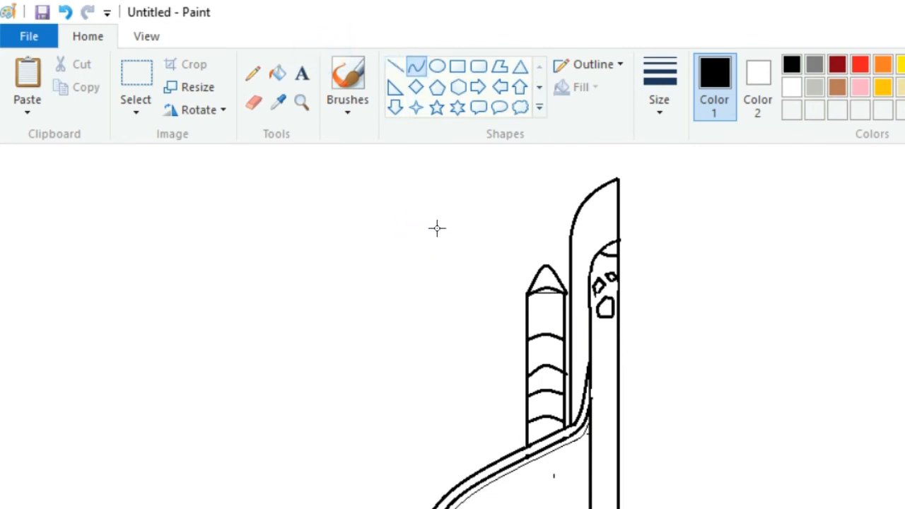
{"action": "left_click", "coordinate": [313, 45]}
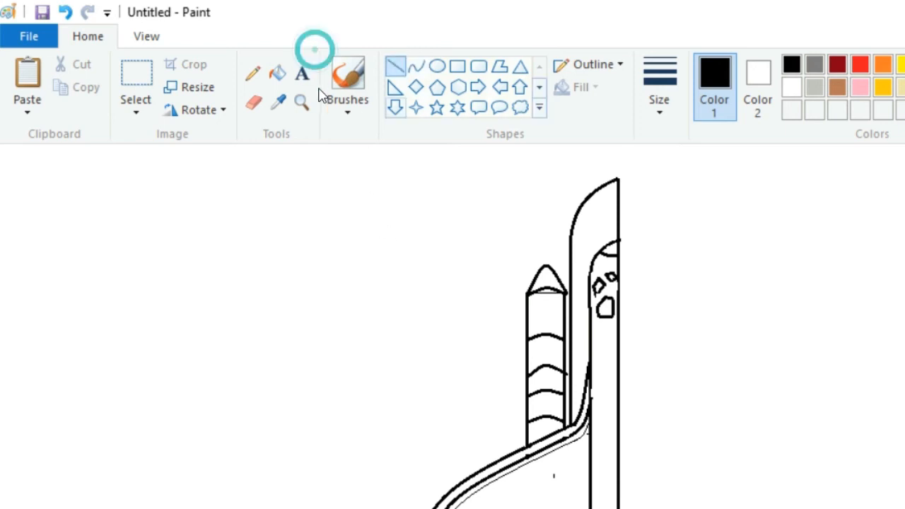
{"action": "left_click", "coordinate": [423, 253]}
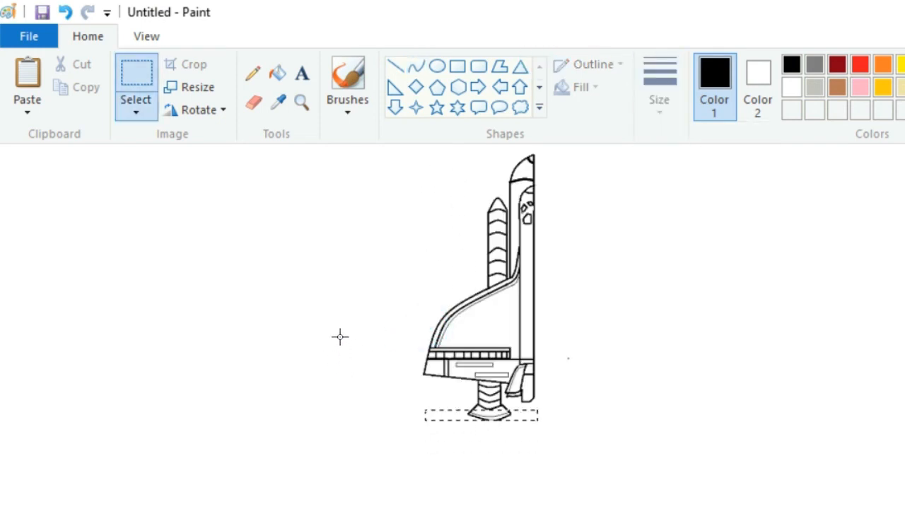
Select the whole half shuttle and add a horizontally mirrored copy joined to it along the vertical centre edge.
{"action": "left_click", "coordinate": [244, 283]}
{"action": "left_click", "coordinate": [433, 336]}
{"action": "left_click_drag", "start_coordinate": [294, 180], "coordinate": [272, 128]}
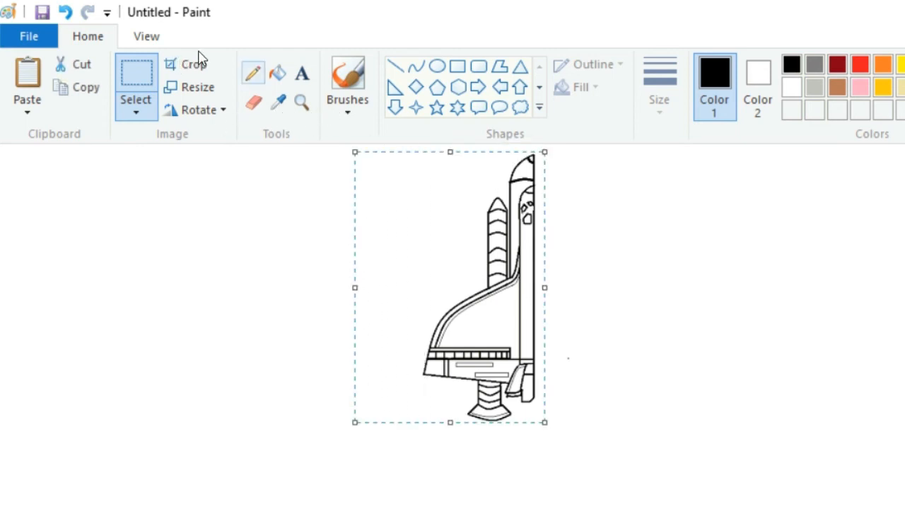
{"action": "left_click", "coordinate": [580, 157]}
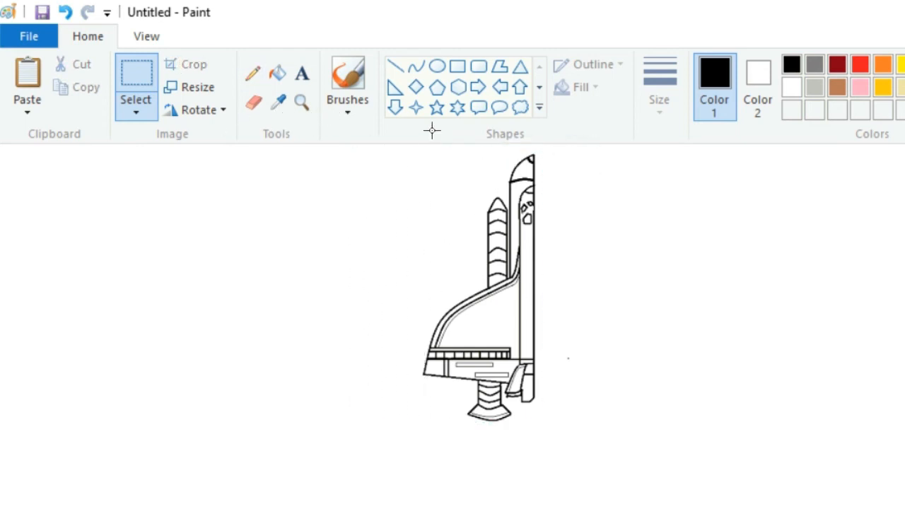
{"action": "left_click_drag", "start_coordinate": [417, 177], "coordinate": [409, 284]}
{"action": "left_click_drag", "start_coordinate": [348, 359], "coordinate": [319, 361]}
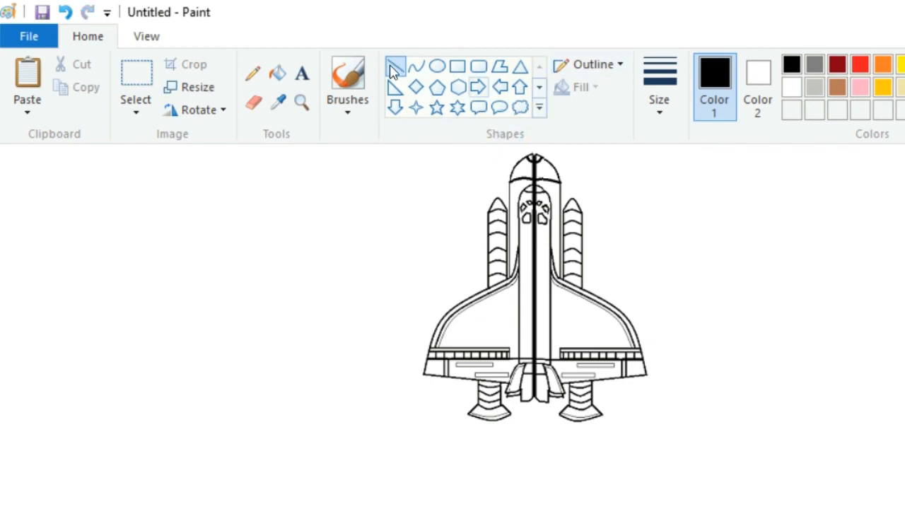
Erase the thick centre line from the tank's nose and the cockpit area.
{"action": "left_click", "coordinate": [253, 102]}
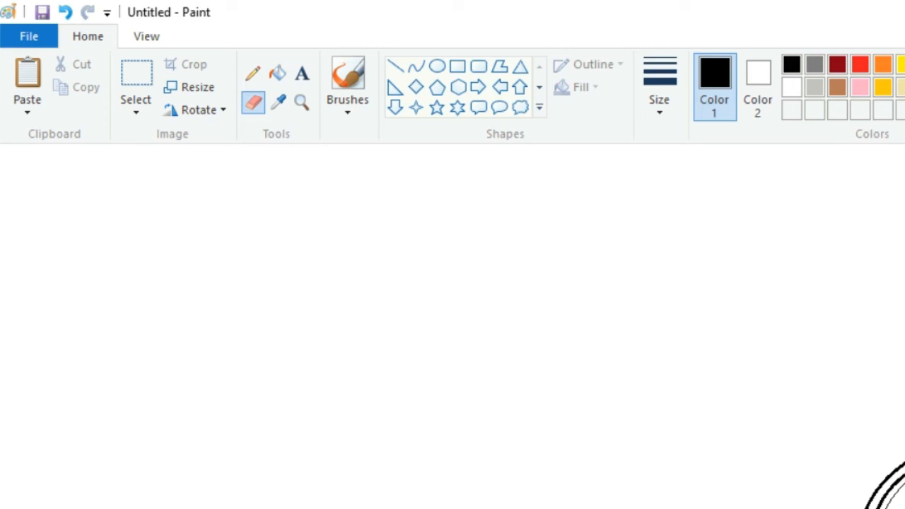
{"action": "mouse_move", "coordinate": [775, 396]}
{"action": "left_mouse_down"}
{"action": "mouse_move", "coordinate": [783, 467]}
{"action": "mouse_move", "coordinate": [774, 506]}
{"action": "left_mouse_up"}
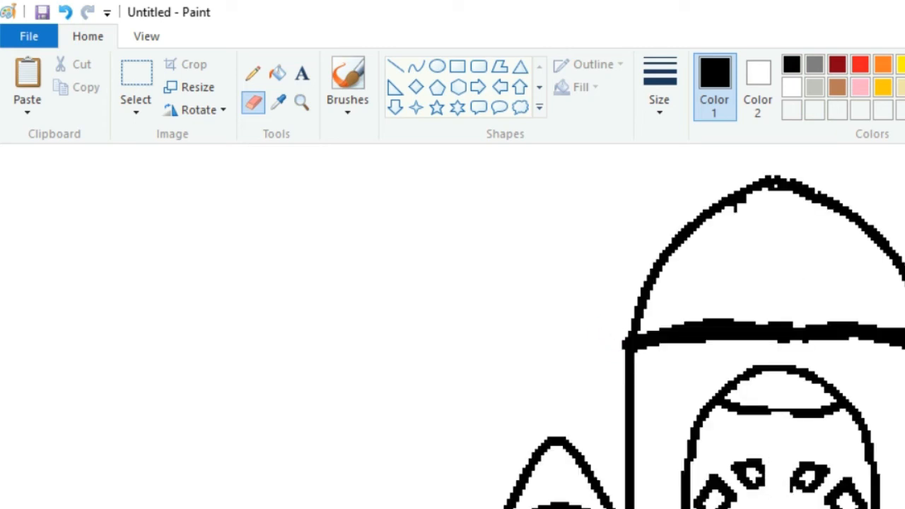
{"action": "scroll", "coordinate": [650, 368], "scroll_direction": "down", "scroll_amount": 2}
Erase the broken curve under the shuttle's nose tip and redraw it as one continuous downward-bowed curve.
{"action": "mouse_move", "coordinate": [784, 417]}
{"action": "left_mouse_down"}
{"action": "mouse_move", "coordinate": [776, 500]}
{"action": "mouse_move", "coordinate": [771, 311]}
{"action": "mouse_move", "coordinate": [721, 308]}
{"action": "mouse_move", "coordinate": [844, 310]}
{"action": "left_mouse_up"}
{"action": "left_click", "coordinate": [416, 65]}
{"action": "mouse_move", "coordinate": [782, 321]}
{"action": "left_mouse_down"}
{"action": "mouse_move", "coordinate": [651, 237]}
{"action": "mouse_move", "coordinate": [765, 328]}
{"action": "left_mouse_up"}
{"action": "left_click", "coordinate": [437, 66]}
Erase the thick uneven band across the external tank and replace it with a single upward-arched curve.
{"action": "left_click", "coordinate": [253, 101]}
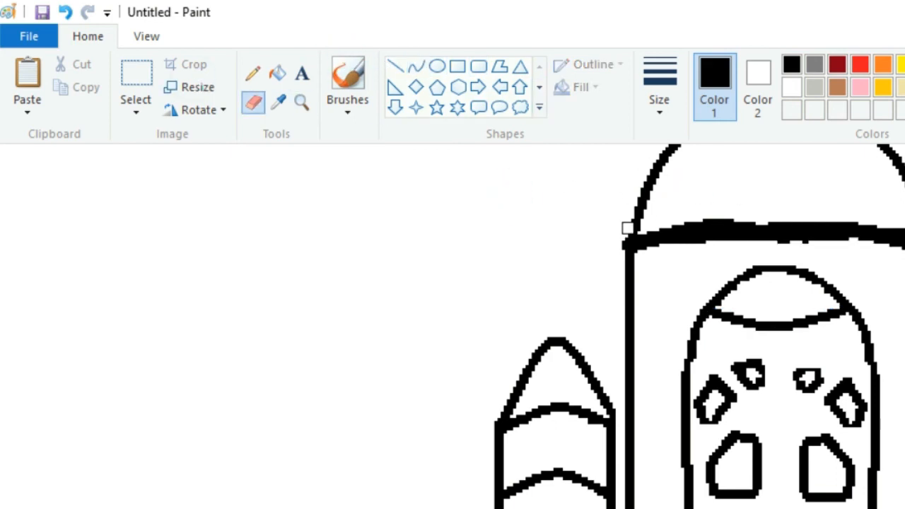
{"action": "mouse_move", "coordinate": [872, 210]}
{"action": "left_mouse_down"}
{"action": "mouse_move", "coordinate": [839, 238]}
{"action": "mouse_move", "coordinate": [670, 244]}
{"action": "mouse_move", "coordinate": [820, 241]}
{"action": "mouse_move", "coordinate": [745, 210]}
{"action": "mouse_move", "coordinate": [901, 233]}
{"action": "mouse_move", "coordinate": [629, 245]}
{"action": "left_mouse_up"}
{"action": "left_click", "coordinate": [416, 65]}
{"action": "mouse_move", "coordinate": [633, 244]}
{"action": "left_mouse_down"}
{"action": "mouse_move", "coordinate": [634, 192]}
{"action": "mouse_move", "coordinate": [646, 165]}
{"action": "left_mouse_up"}
{"action": "scroll", "coordinate": [590, 164], "scroll_direction": "up", "scroll_amount": 3}
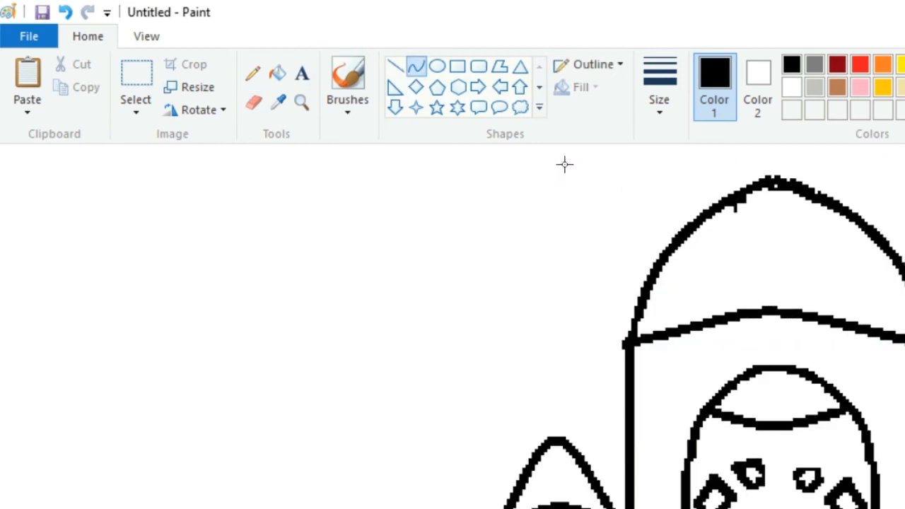
Select and delete the thick centre line along the shuttle body down to the wings' rear strip.
{"action": "scroll", "coordinate": [626, 155], "scroll_direction": "down", "scroll_amount": 5}
{"action": "scroll", "coordinate": [627, 155], "scroll_direction": "down", "scroll_amount": 5}
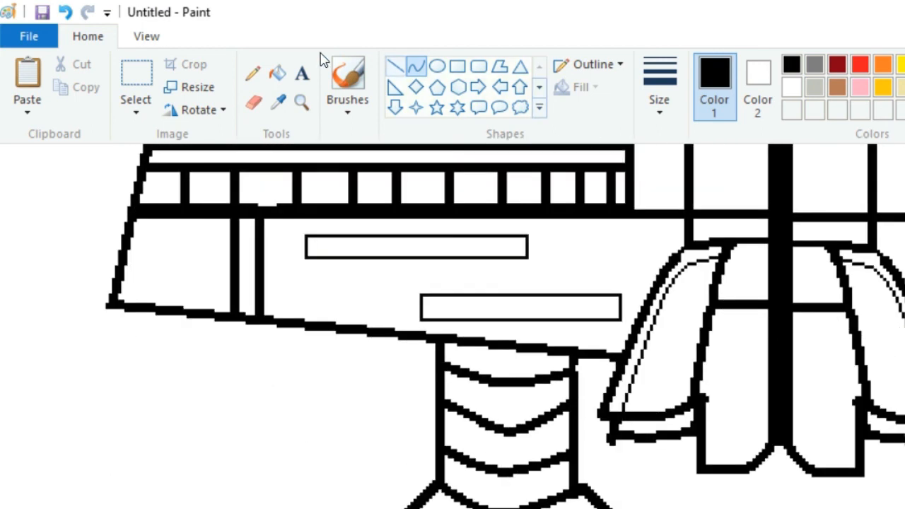
{"action": "left_click", "coordinate": [254, 102]}
{"action": "scroll", "coordinate": [179, 75], "scroll_direction": "up", "scroll_amount": 3}
{"action": "left_click", "coordinate": [138, 73]}
{"action": "left_click_drag", "start_coordinate": [754, 336], "coordinate": [803, 507]}
{"action": "right_click", "coordinate": [791, 460]}
{"action": "left_click", "coordinate": [814, 235]}
{"action": "scroll", "coordinate": [627, 148], "scroll_direction": "down", "scroll_amount": 5}
{"action": "scroll", "coordinate": [604, 145], "scroll_direction": "up", "scroll_amount": 1}
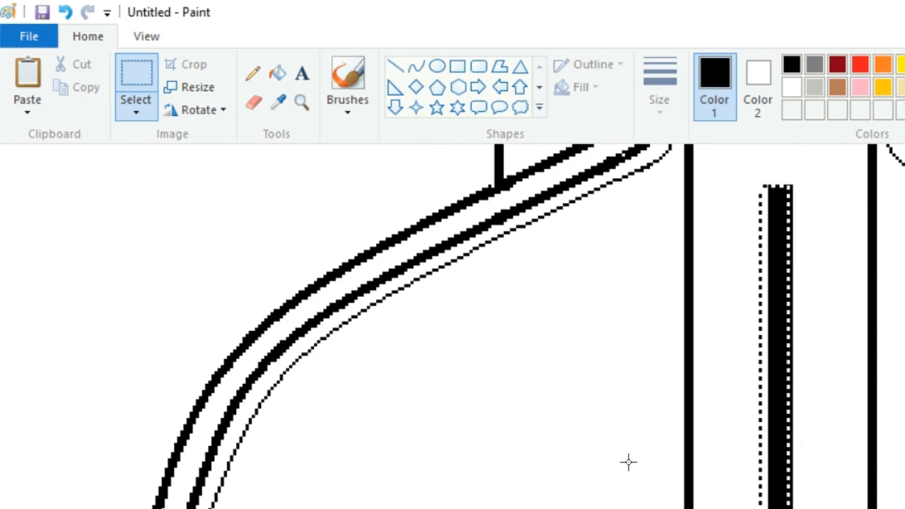
{"action": "scroll", "coordinate": [638, 196], "scroll_direction": "down", "scroll_amount": 5}
{"action": "right_click", "coordinate": [795, 278]}
{"action": "left_click", "coordinate": [841, 291]}
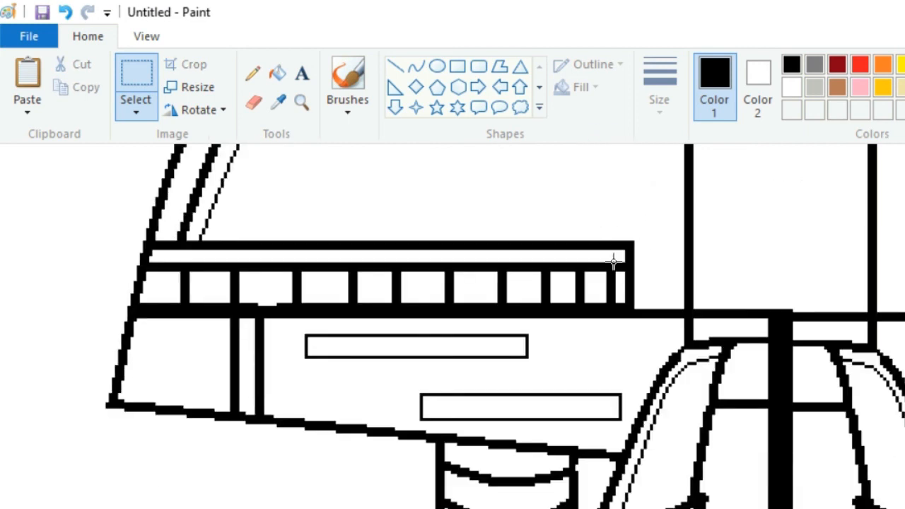
Select and delete the remaining pieces of the thick centre line through the tail section between the engine pods.
{"action": "right_click", "coordinate": [804, 260]}
{"action": "left_click", "coordinate": [625, 258]}
{"action": "right_click", "coordinate": [775, 315]}
{"action": "left_click", "coordinate": [631, 269]}
{"action": "scroll", "coordinate": [634, 252], "scroll_direction": "down", "scroll_amount": 3}
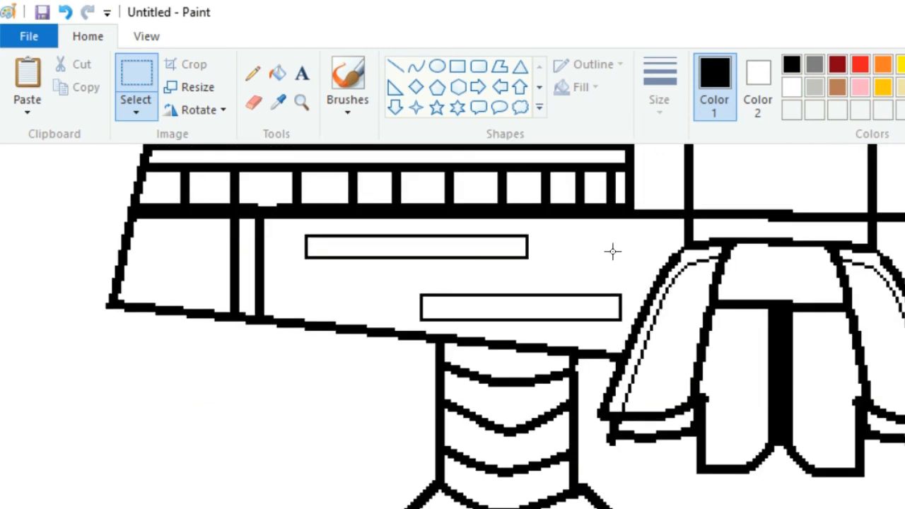
{"action": "left_click_drag", "start_coordinate": [767, 309], "coordinate": [791, 443]}
{"action": "right_click", "coordinate": [784, 379]}
{"action": "key", "text": "Delete"}
Draw a downward-bowed curve with the thinnest outline across the shuttle body just below the large windows.
{"action": "left_click", "coordinate": [416, 66]}
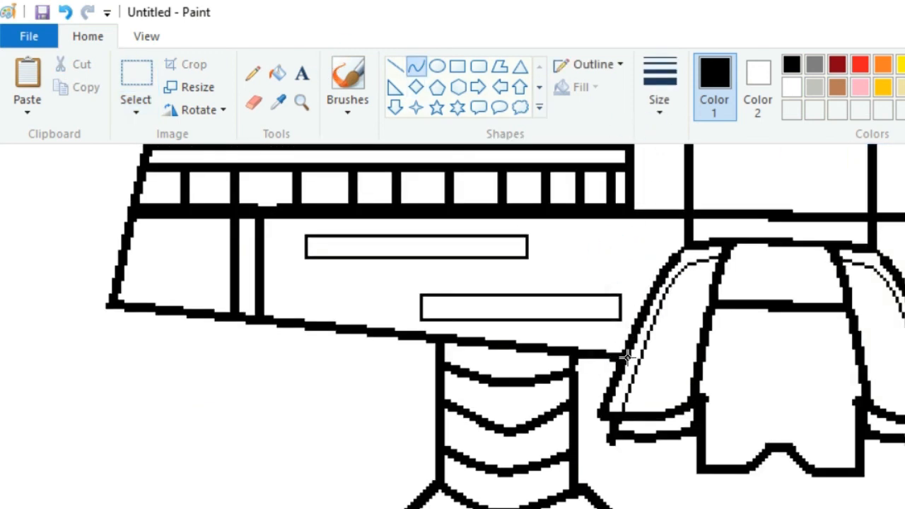
{"action": "left_click", "coordinate": [395, 65]}
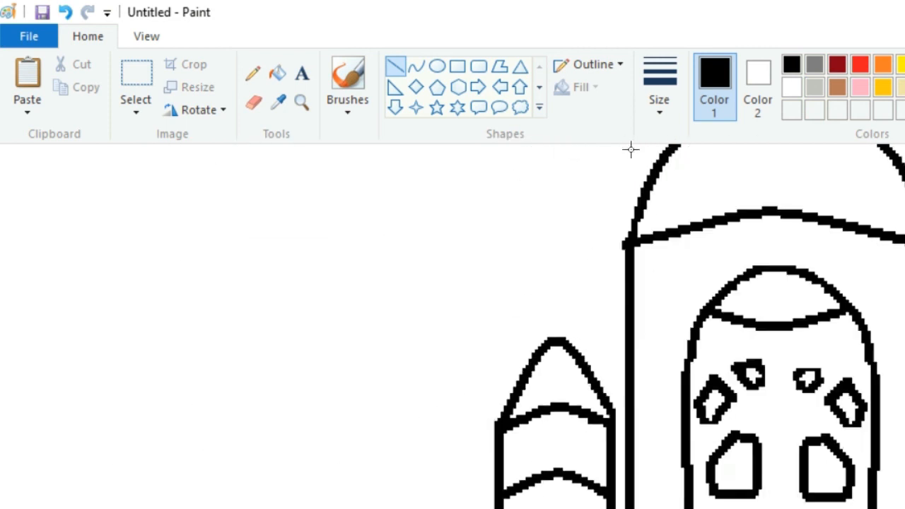
{"action": "scroll", "coordinate": [629, 148], "scroll_direction": "down", "scroll_amount": 5}
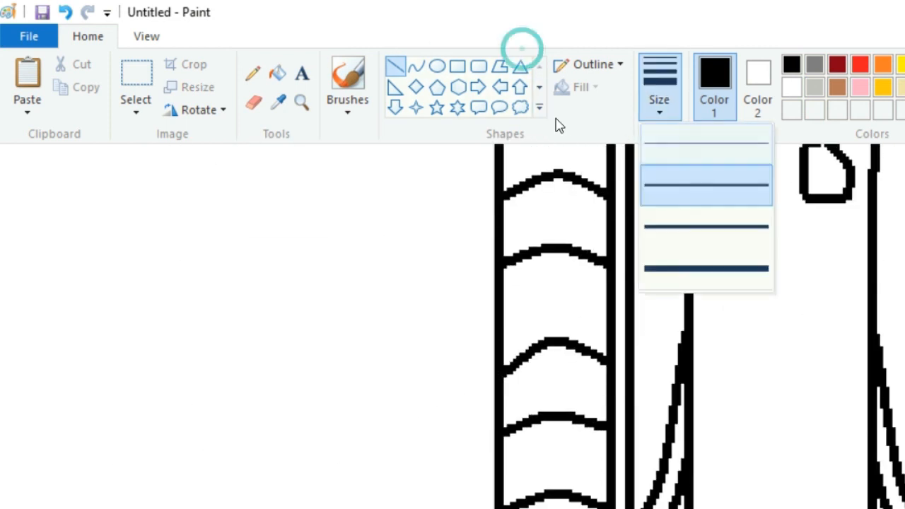
{"action": "left_click", "coordinate": [416, 66]}
{"action": "left_click_drag", "start_coordinate": [691, 180], "coordinate": [785, 244]}
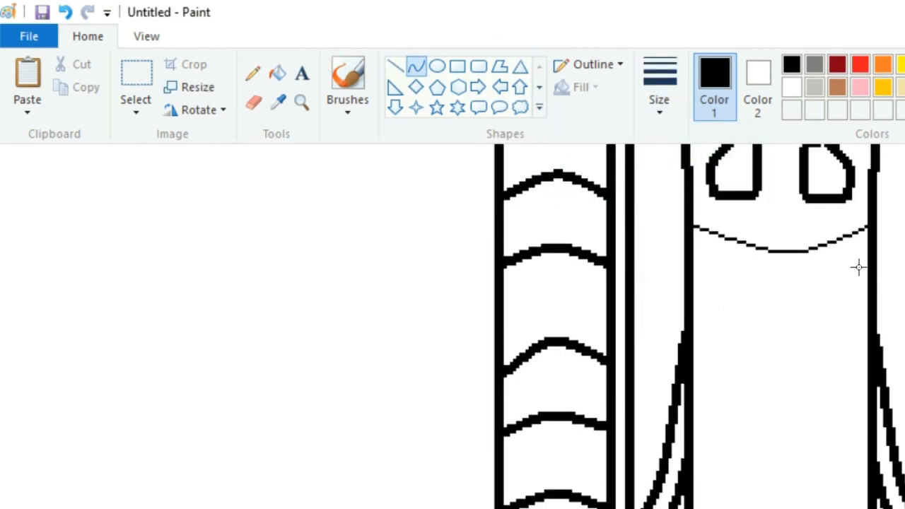
{"action": "key", "text": "ctrl+v"}
{"action": "left_click", "coordinate": [64, 12]}
{"action": "left_click", "coordinate": [416, 66]}
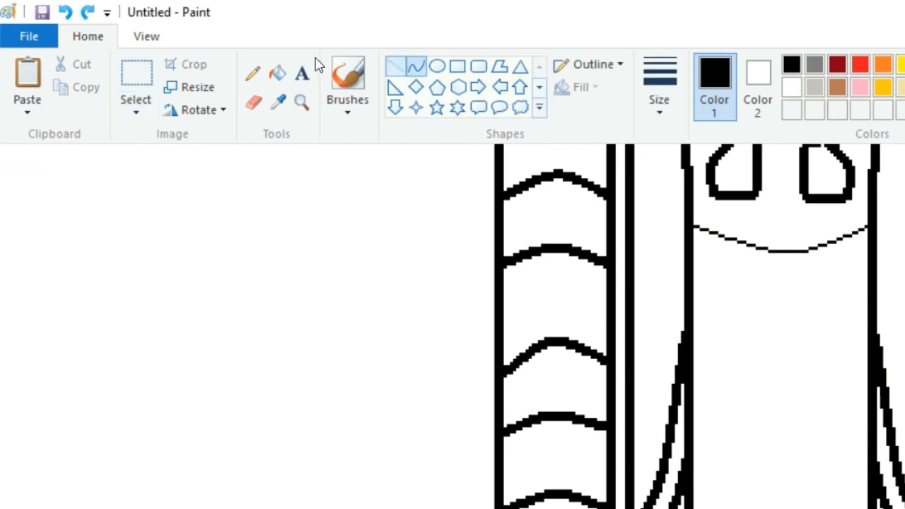
{"action": "key", "text": "ctrl+z"}
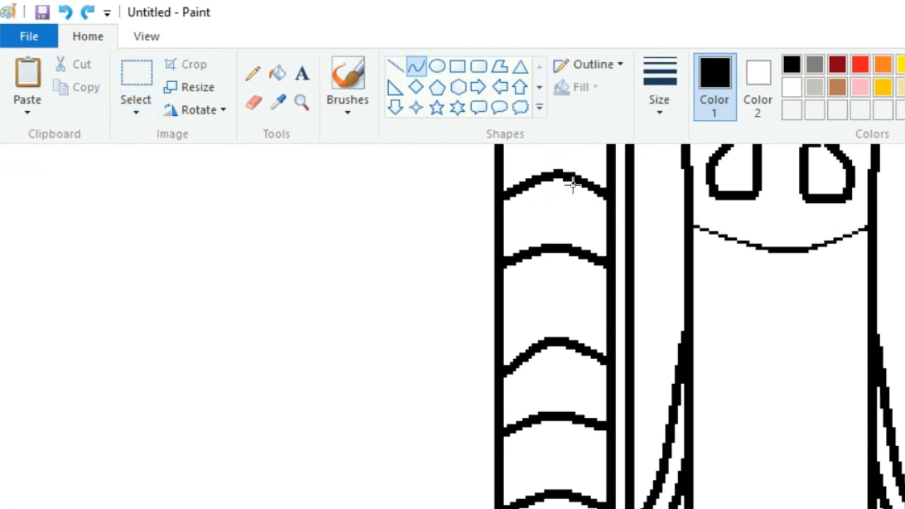
Draw two more thin downward-bowed curves across the shuttle body, spaced below the first one.
{"action": "left_click", "coordinate": [622, 199]}
{"action": "left_click_drag", "start_coordinate": [660, 182], "coordinate": [702, 293]}
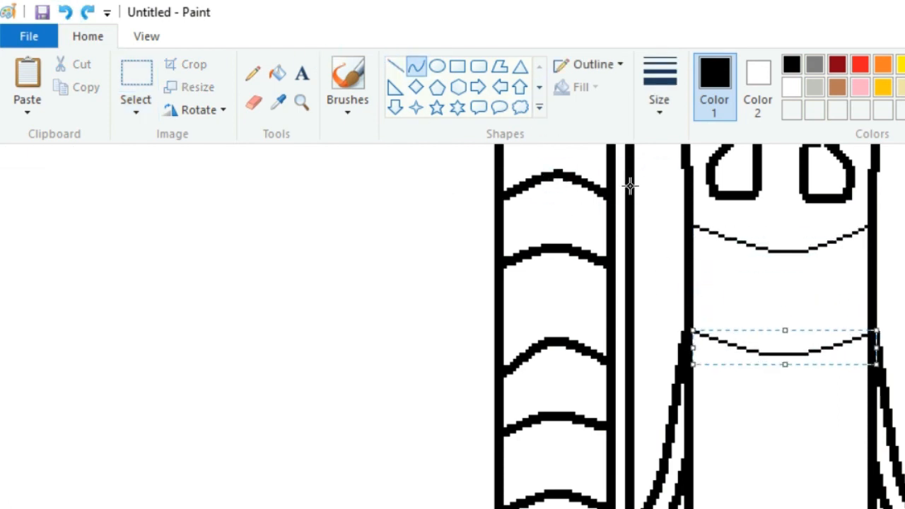
{"action": "scroll", "coordinate": [629, 186], "scroll_direction": "down", "scroll_amount": 1}
{"action": "left_click", "coordinate": [416, 66]}
{"action": "left_click_drag", "start_coordinate": [692, 370], "coordinate": [868, 370]}
{"action": "left_click_drag", "start_coordinate": [779, 374], "coordinate": [776, 417]}
{"action": "scroll", "coordinate": [638, 302], "scroll_direction": "down", "scroll_amount": 1}
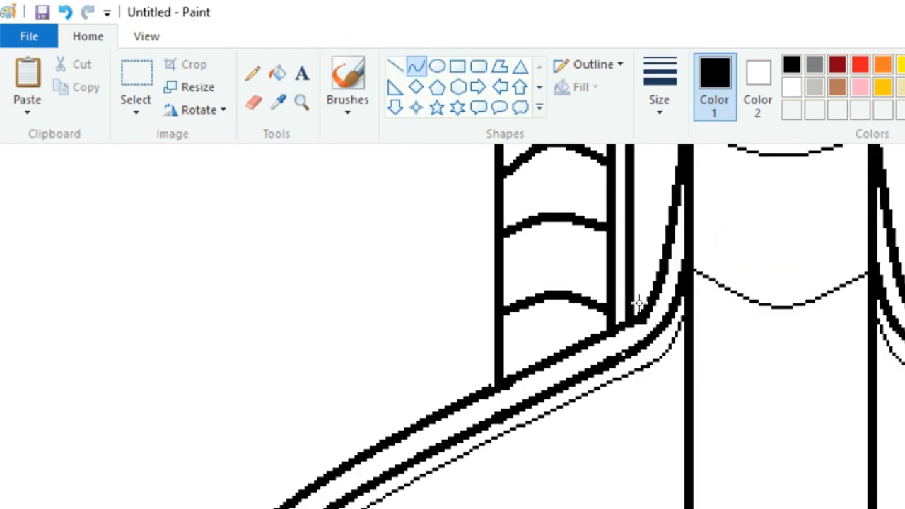
{"action": "scroll", "coordinate": [639, 303], "scroll_direction": "down", "scroll_amount": 1}
{"action": "left_click", "coordinate": [57, 13]}
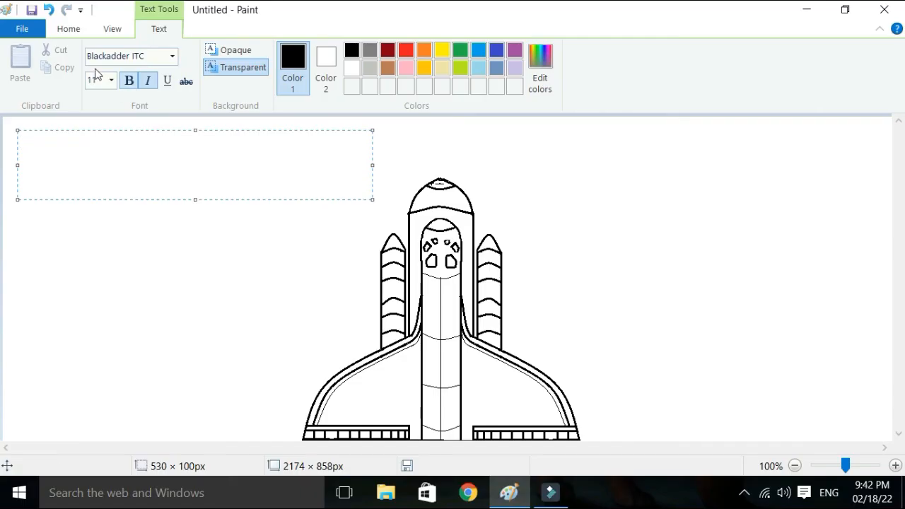
Set the font size of the text box to 72.
{"action": "left_click", "coordinate": [111, 80]}
{"action": "left_click", "coordinate": [99, 307]}
{"action": "key", "text": "ctrl+a"}
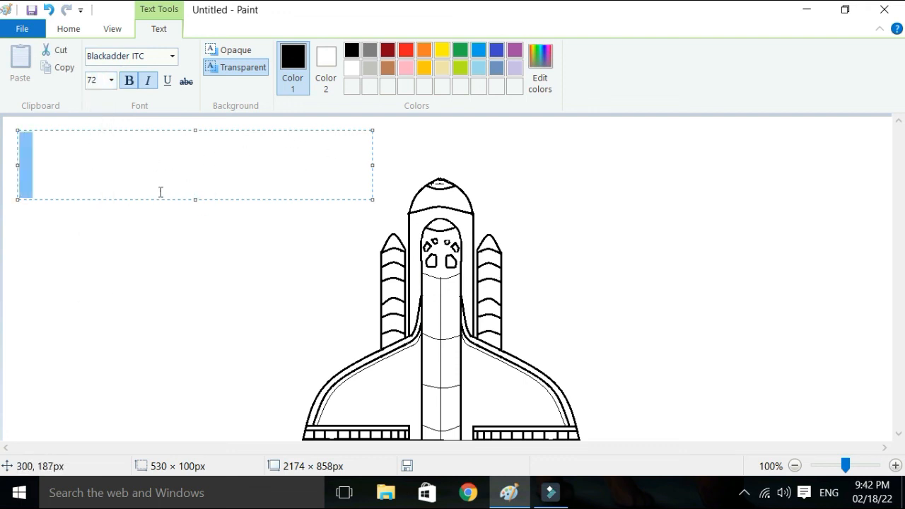
{"action": "type", "text": "ra"}
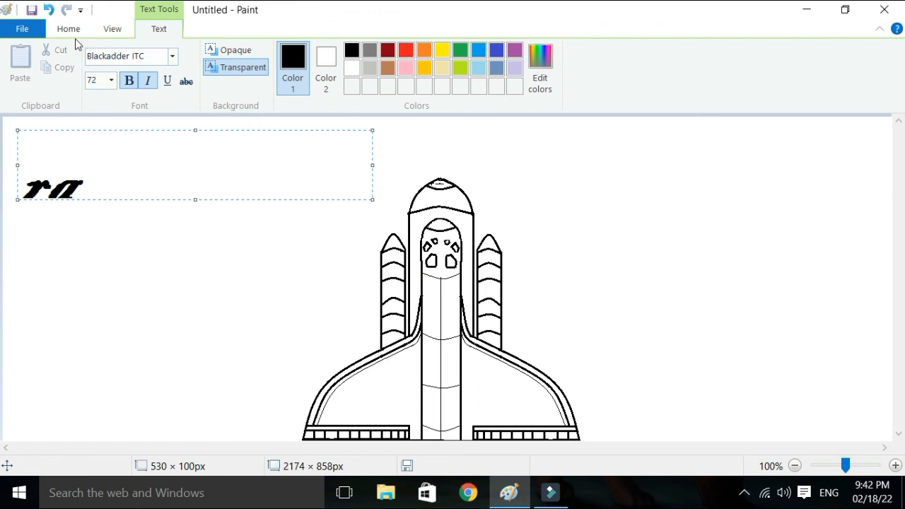
{"action": "key", "text": "BackSpace"}
{"action": "key", "text": "BackSpace"}
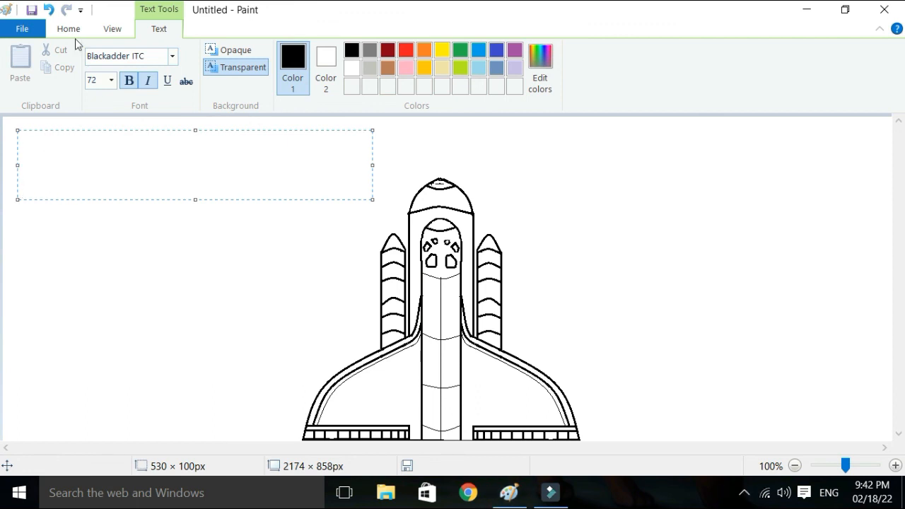
Write the artist's name in the text box, starting with a capital letter.
{"action": "type", "text": "RA"}
{"action": "key", "text": "BackSpace"}
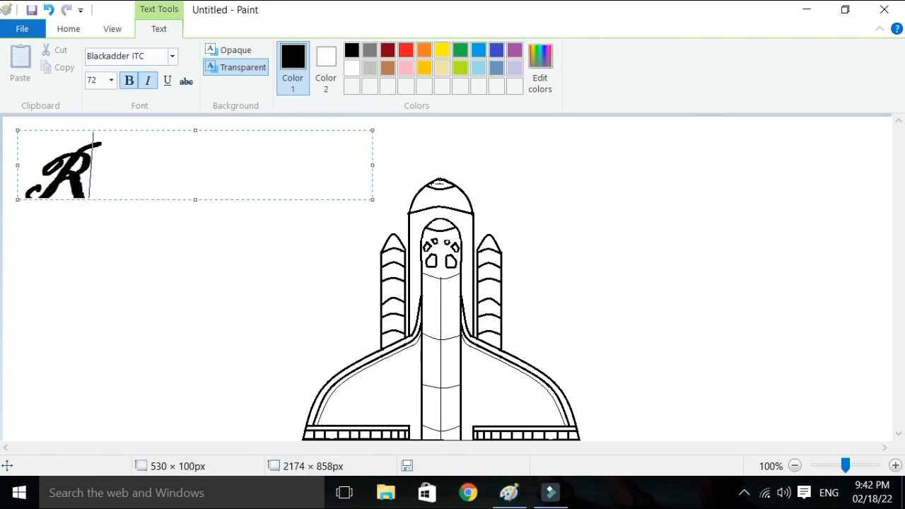
{"action": "type", "text": "avi"}
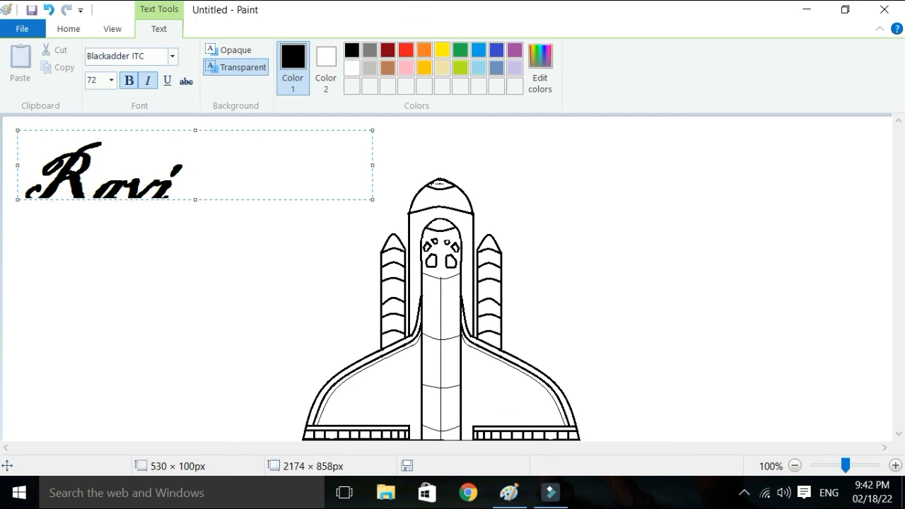
{"action": "type", "text": " shank"}
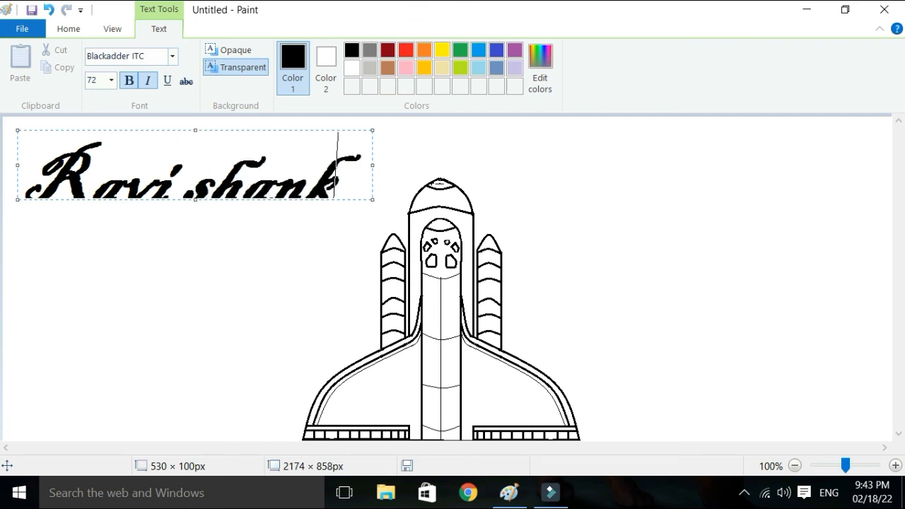
{"action": "type", "text": "ar"}
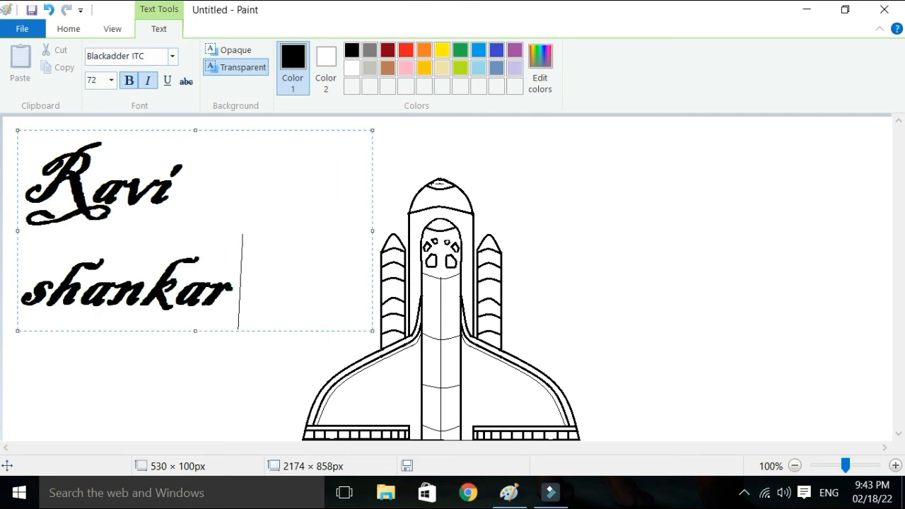
Add the last part of the artist's name on a new line of the text box and place the text on the canvas.
{"action": "key", "text": "Return"}
{"action": "type", "text": "1"}
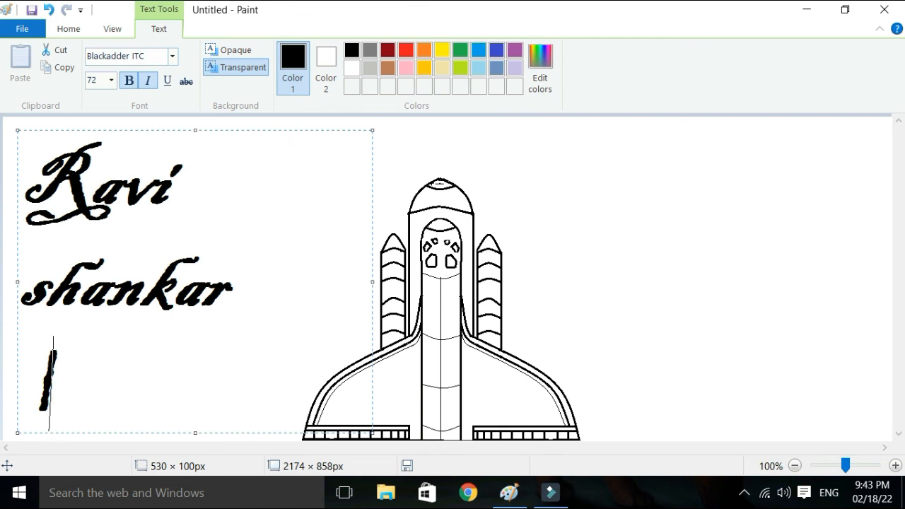
{"action": "key", "text": "BackSpace"}
{"action": "type", "text": "ra"}
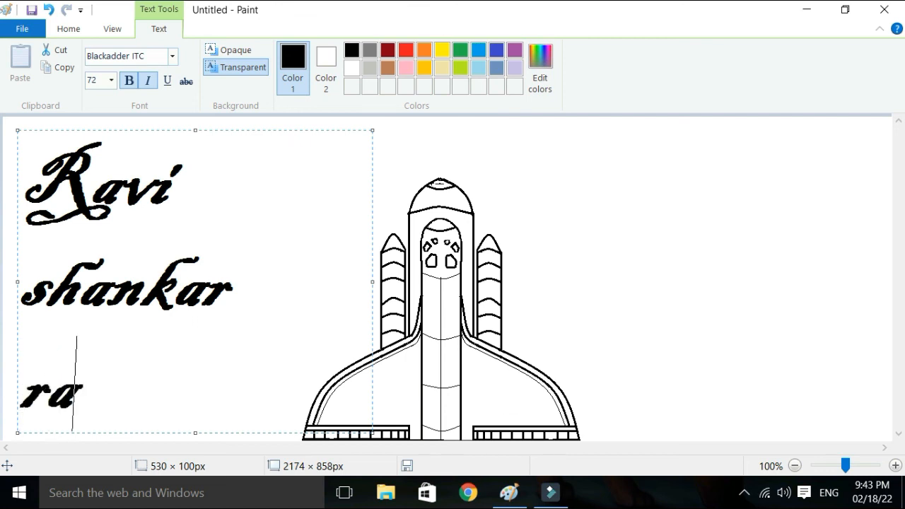
{"action": "type", "text": "j"}
{"action": "left_click", "coordinate": [280, 199]}
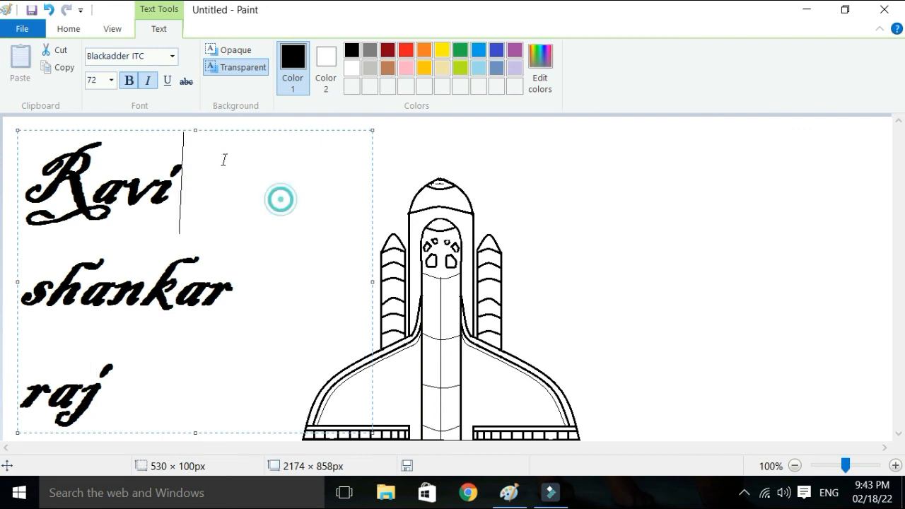
{"action": "left_click", "coordinate": [755, 172]}
{"action": "scroll", "coordinate": [240, 187], "scroll_direction": "down", "scroll_amount": 3}
{"action": "scroll", "coordinate": [244, 186], "scroll_direction": "up", "scroll_amount": 3}
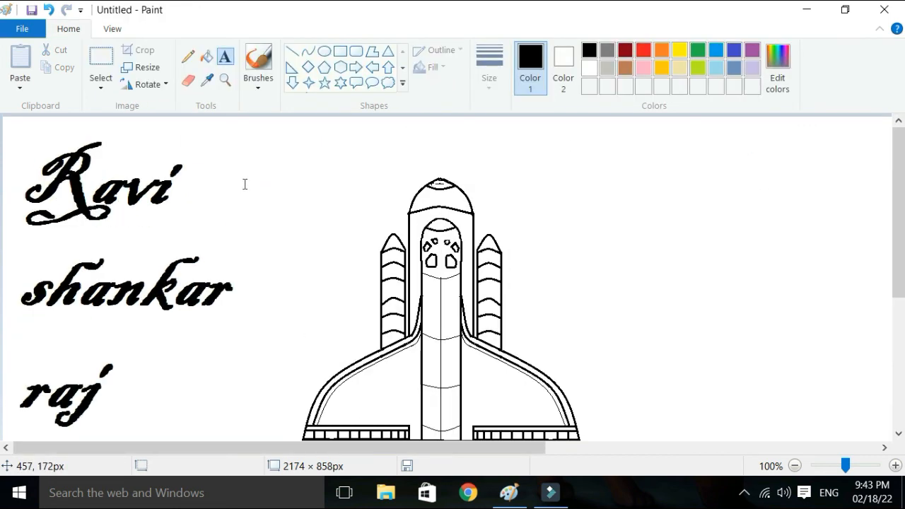
{"action": "scroll", "coordinate": [336, 259], "scroll_direction": "down", "scroll_amount": 3}
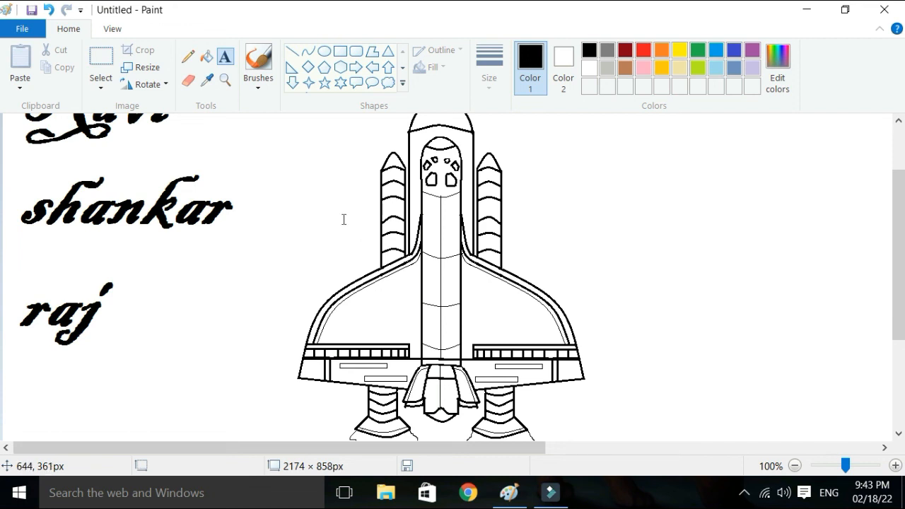
{"action": "scroll", "coordinate": [343, 219], "scroll_direction": "up", "scroll_amount": 3}
Fill both wing surfaces, the external tank body and the orbiter's cabin section around the windows with dark gray.
{"action": "left_click_drag", "start_coordinate": [540, 155], "coordinate": [805, 204]}
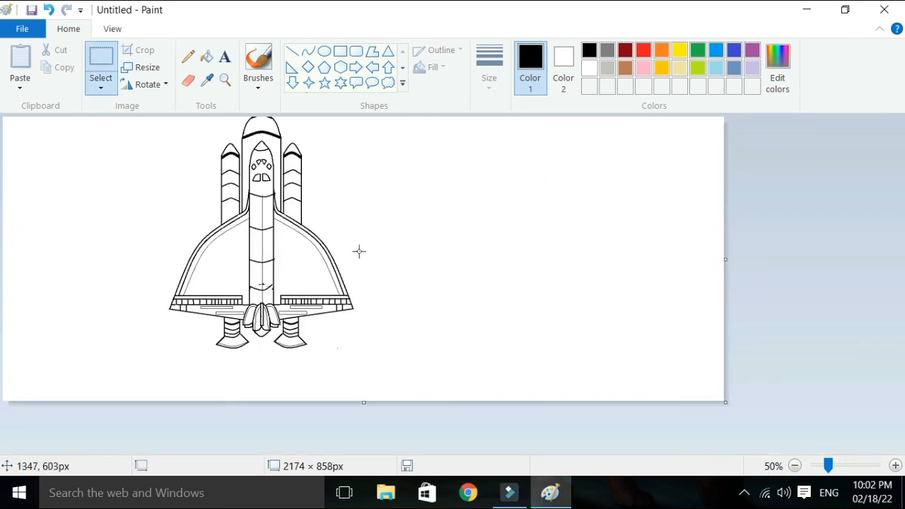
{"action": "left_click_drag", "start_coordinate": [449, 312], "coordinate": [493, 333]}
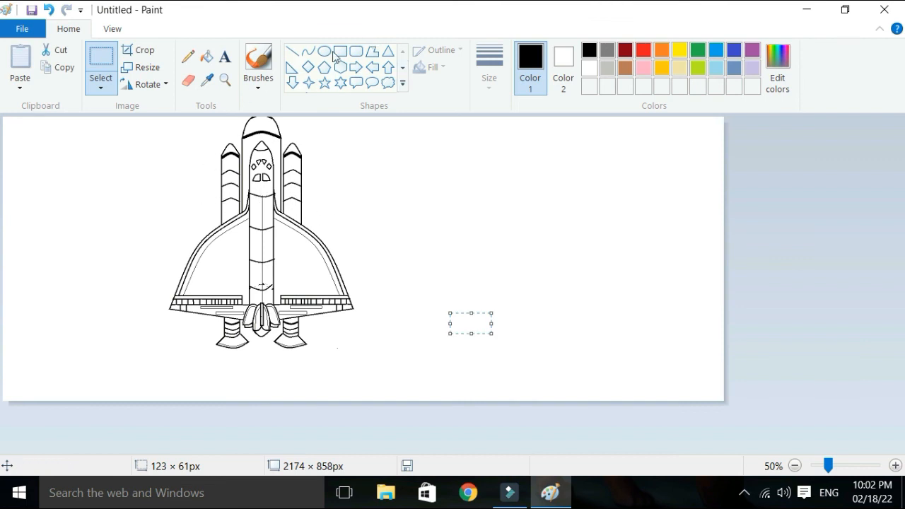
{"action": "left_click", "coordinate": [207, 57]}
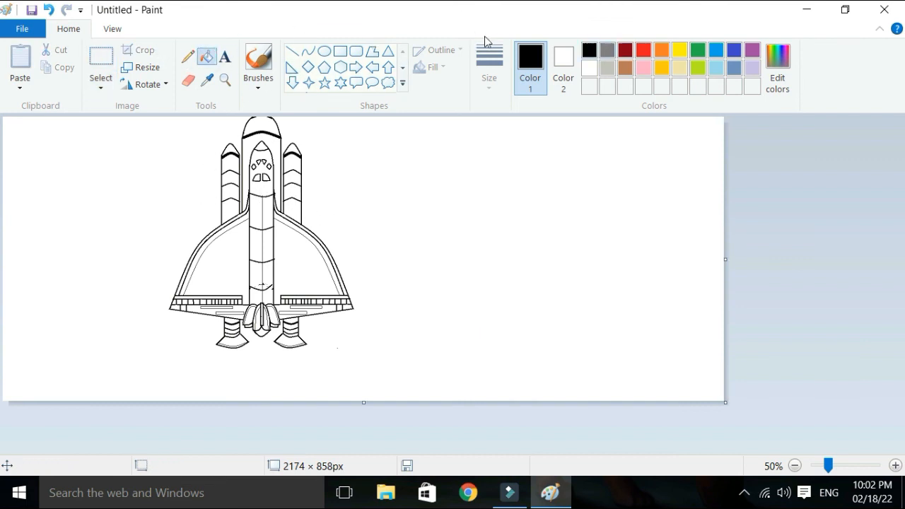
{"action": "left_click", "coordinate": [607, 50]}
{"action": "left_click", "coordinate": [272, 240]}
{"action": "left_click", "coordinate": [206, 261]}
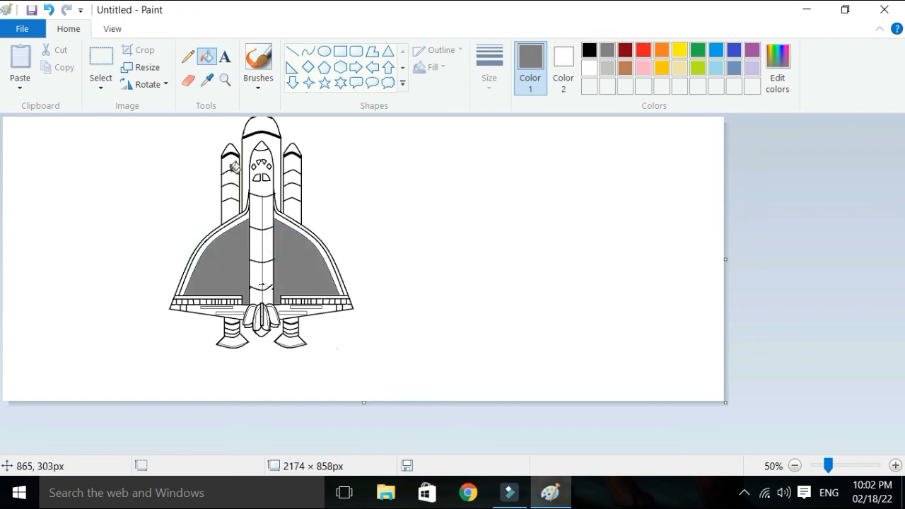
{"action": "left_click", "coordinate": [244, 145]}
{"action": "left_click", "coordinate": [267, 154]}
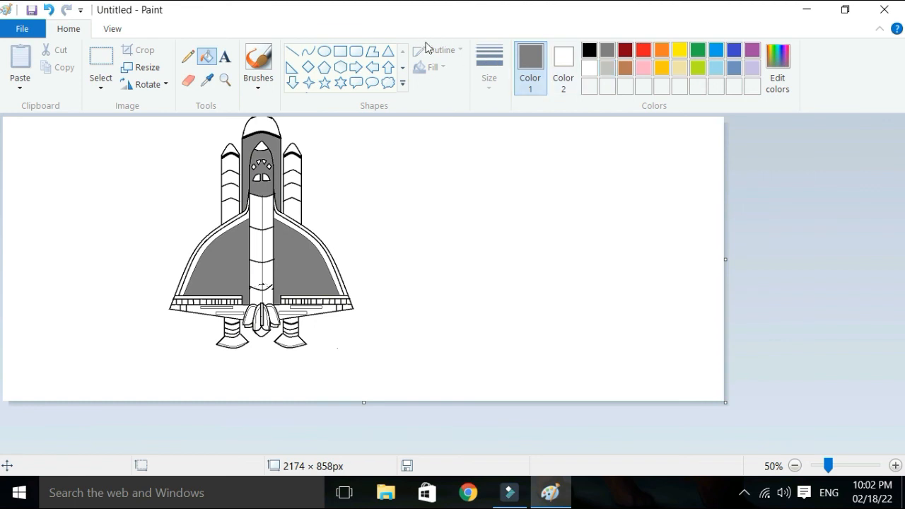
Fill the noses of the tank, orbiter and both boosters and the outer edge bands of both wings with black.
{"action": "left_click", "coordinate": [588, 50]}
{"action": "left_click", "coordinate": [279, 124]}
{"action": "left_click", "coordinate": [292, 148]}
{"action": "left_click", "coordinate": [231, 152]}
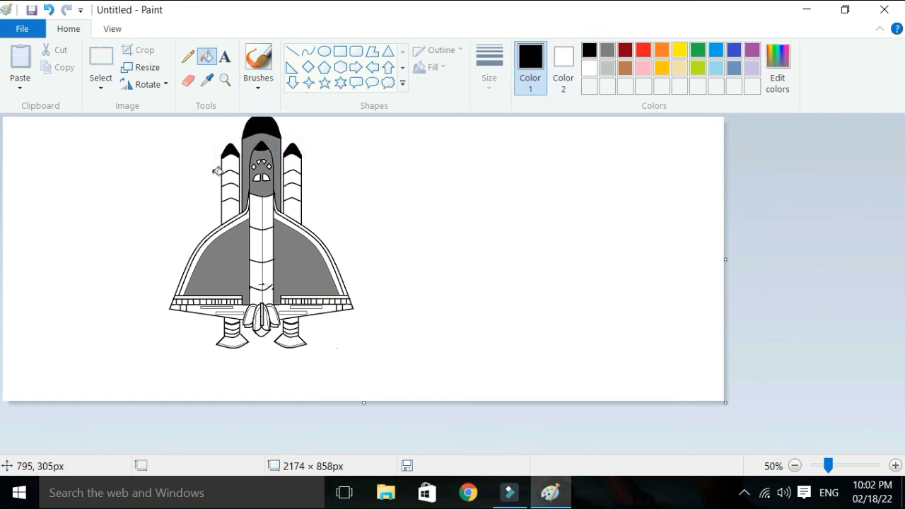
{"action": "left_click", "coordinate": [229, 221]}
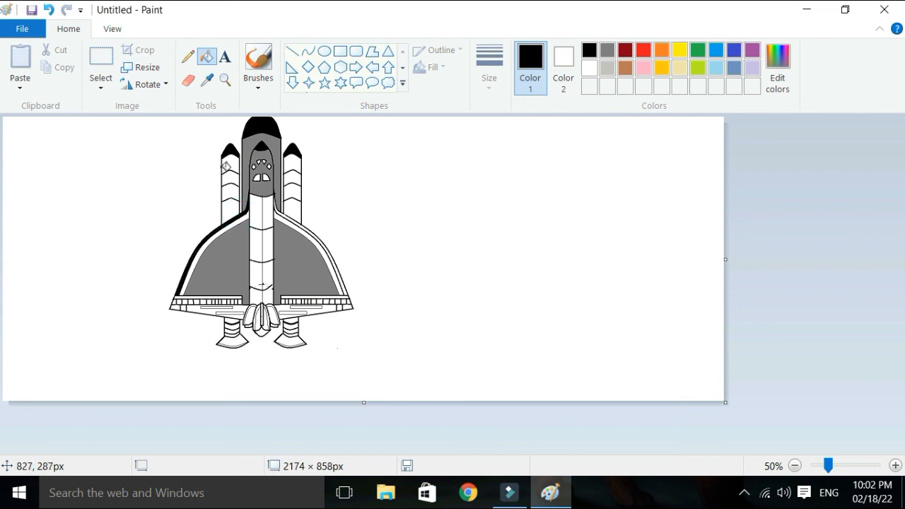
{"action": "left_click", "coordinate": [278, 212]}
Fill the inner edge bands of both wings with light gray.
{"action": "left_click", "coordinate": [608, 67]}
{"action": "left_click", "coordinate": [287, 221]}
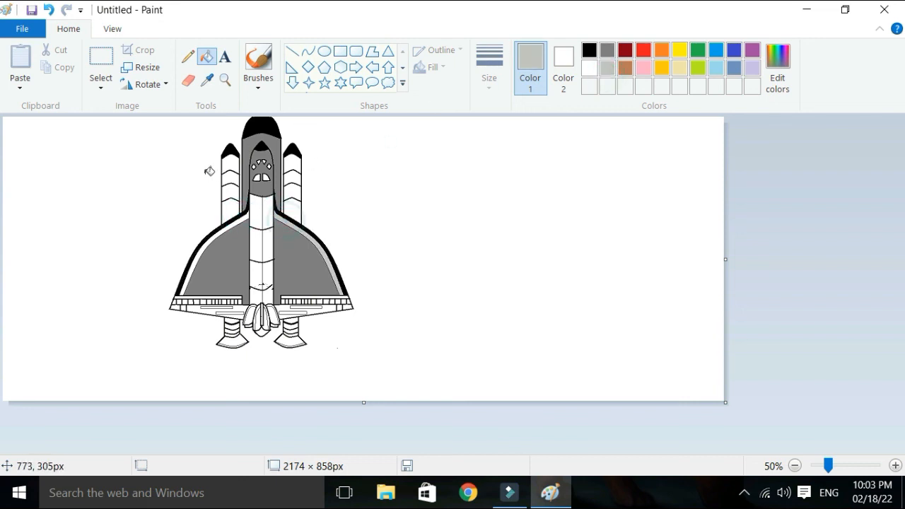
{"action": "left_click", "coordinate": [247, 222]}
Fill the left booster's bands alternately with light gray and dark gray, starting with light gray below the nose.
{"action": "left_click", "coordinate": [230, 165]}
{"action": "left_click", "coordinate": [231, 194]}
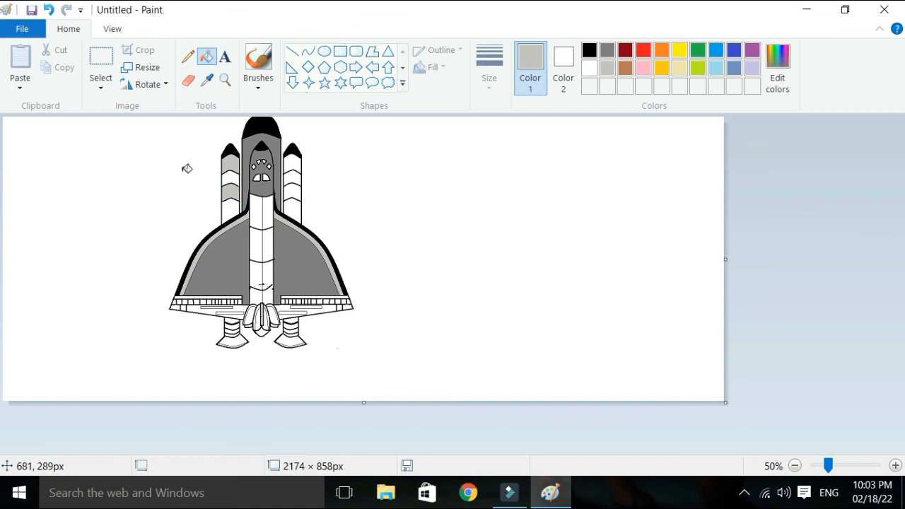
{"action": "left_click", "coordinate": [607, 50]}
{"action": "left_click", "coordinate": [229, 176]}
{"action": "left_click", "coordinate": [227, 206]}
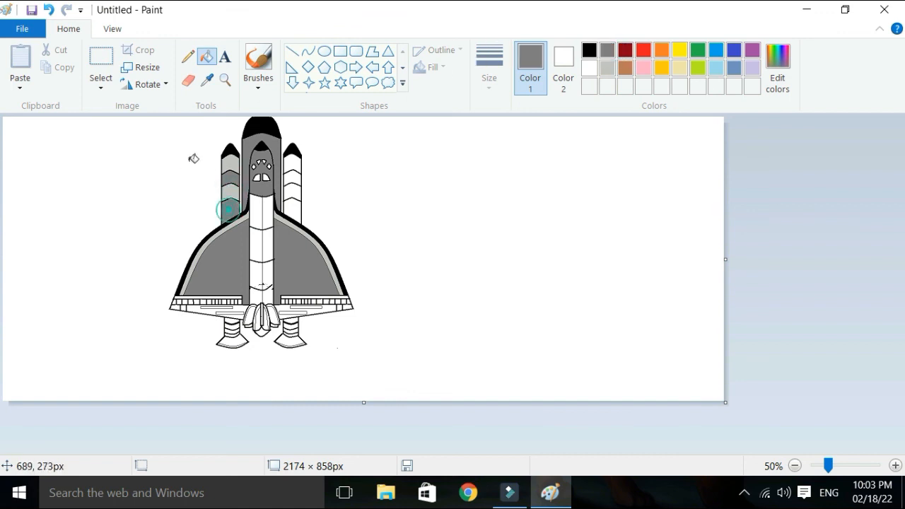
Fill the right booster's bands alternately with dark gray and light gray to match the left booster.
{"action": "left_click", "coordinate": [293, 180]}
{"action": "left_click", "coordinate": [292, 207]}
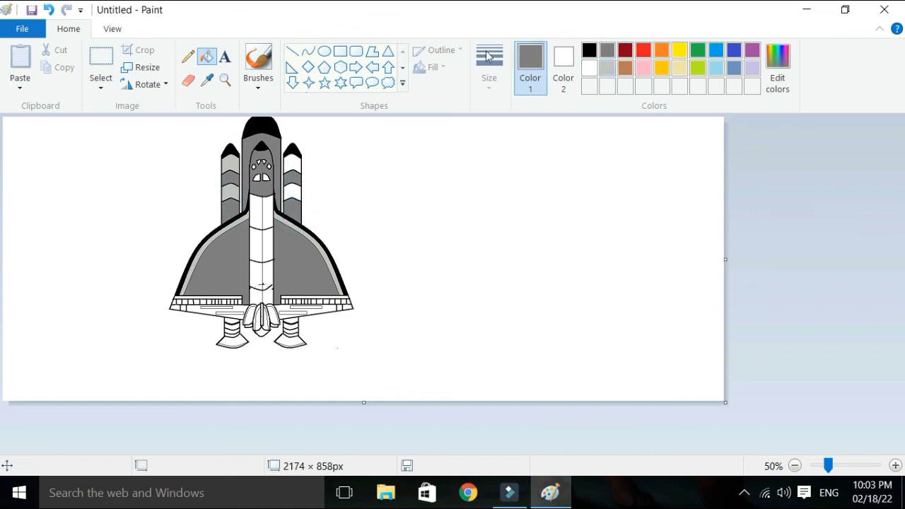
{"action": "left_click", "coordinate": [607, 67]}
{"action": "left_click", "coordinate": [293, 190]}
{"action": "left_click", "coordinate": [295, 162]}
Fill the orbiter's body sections below the cabin with light gray, dark gray and black from top to bottom.
{"action": "left_click", "coordinate": [257, 210]}
{"action": "left_click", "coordinate": [266, 210]}
{"action": "left_click", "coordinate": [607, 50]}
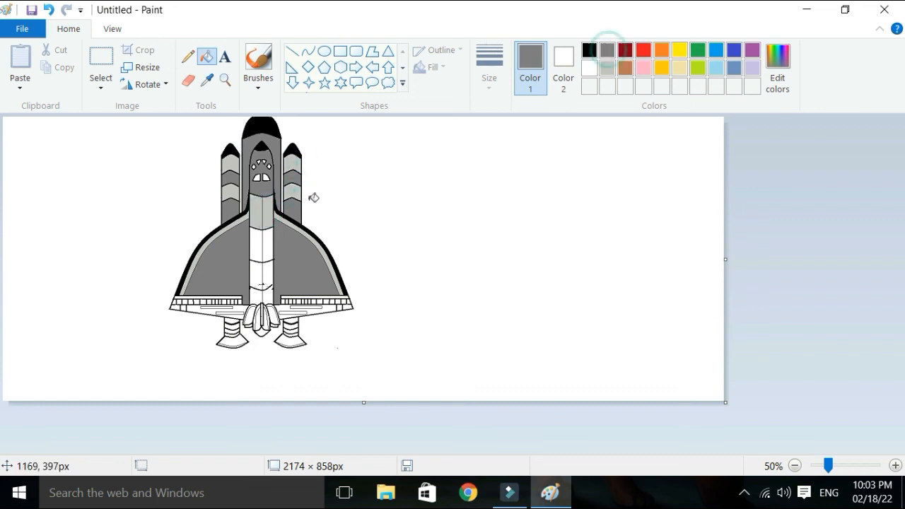
{"action": "left_click", "coordinate": [256, 248]}
{"action": "left_click", "coordinate": [588, 50]}
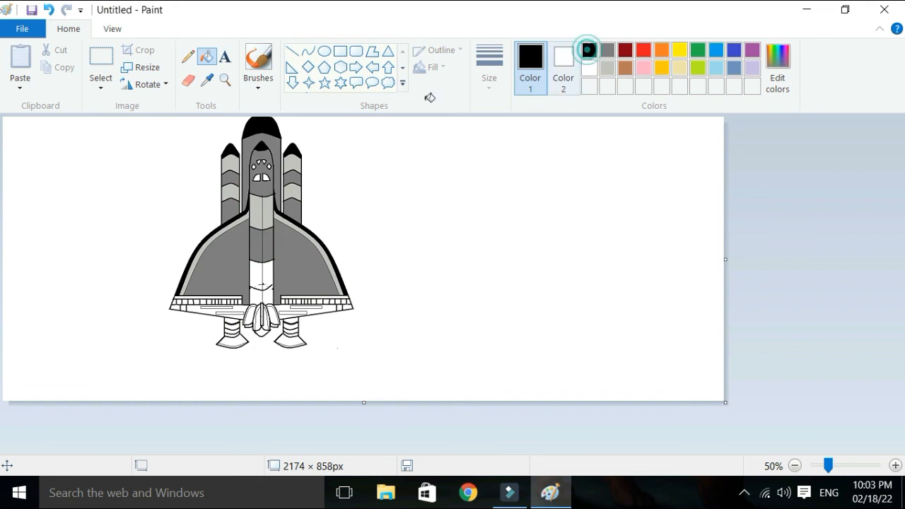
{"action": "left_click", "coordinate": [255, 276]}
{"action": "left_click", "coordinate": [268, 276]}
{"action": "left_click", "coordinate": [256, 298]}
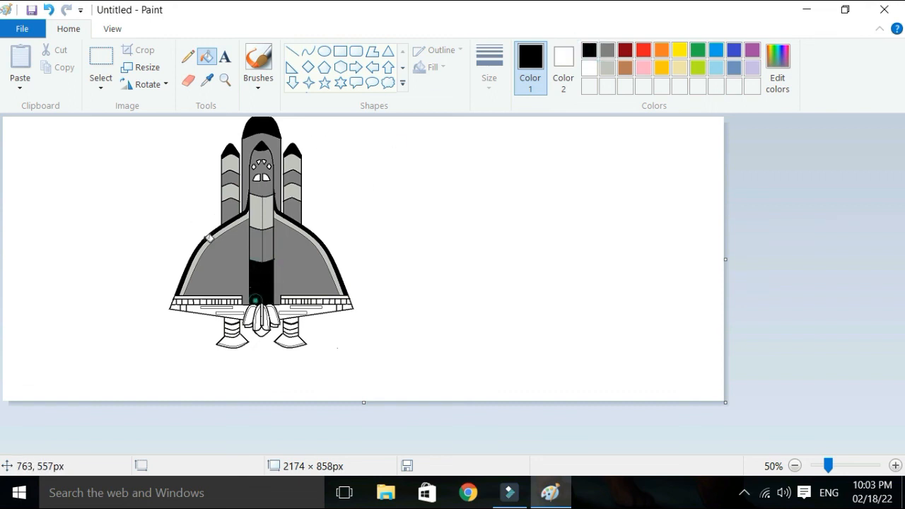
Fill both booster nozzles, alternate bands above the left nozzle and the rear wing panels with black.
{"action": "left_click", "coordinate": [283, 342]}
{"action": "left_click", "coordinate": [234, 341]}
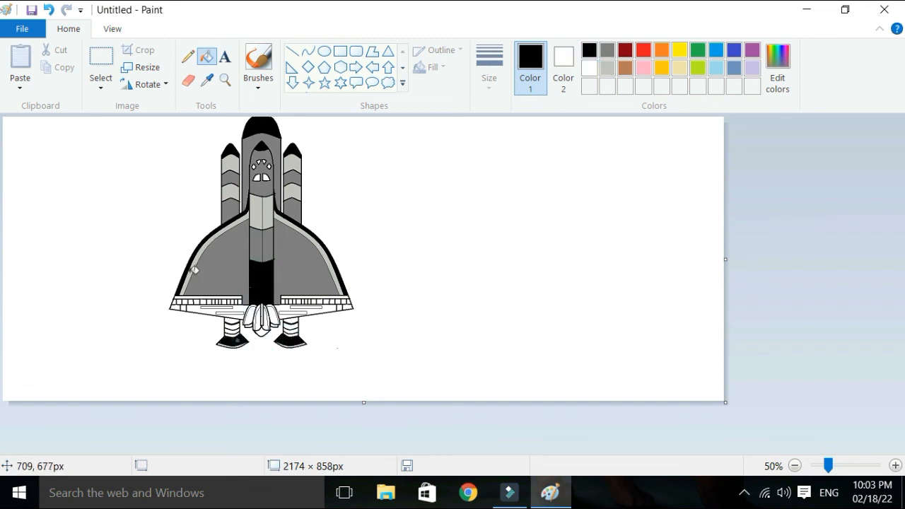
{"action": "left_click", "coordinate": [234, 323]}
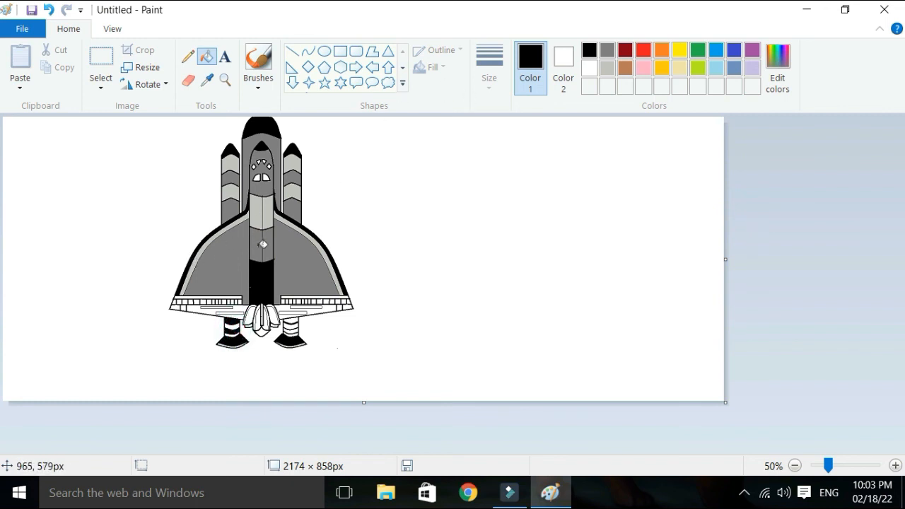
{"action": "left_click", "coordinate": [327, 309]}
{"action": "left_click", "coordinate": [212, 310]}
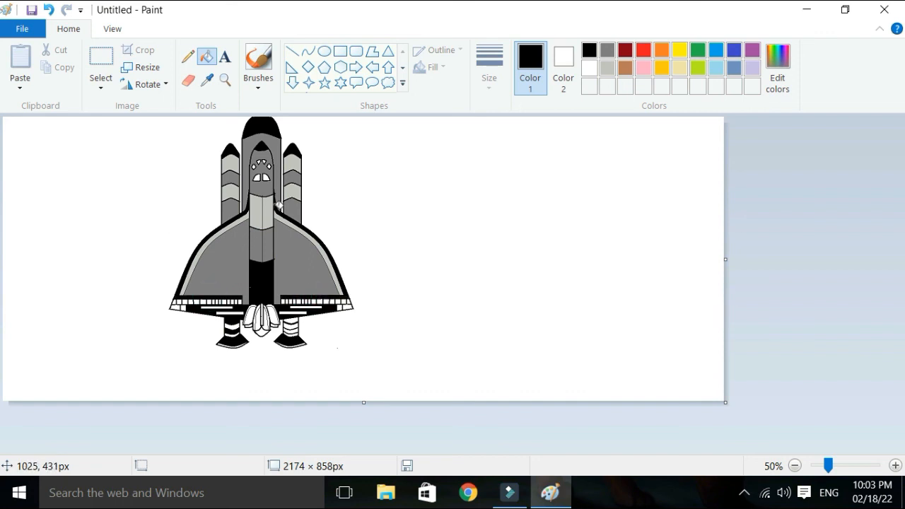
Undo the latest black fills on the thin strips above the wings' rear tile rows.
{"action": "left_click", "coordinate": [47, 10]}
{"action": "left_click", "coordinate": [44, 10]}
{"action": "left_click", "coordinate": [47, 10]}
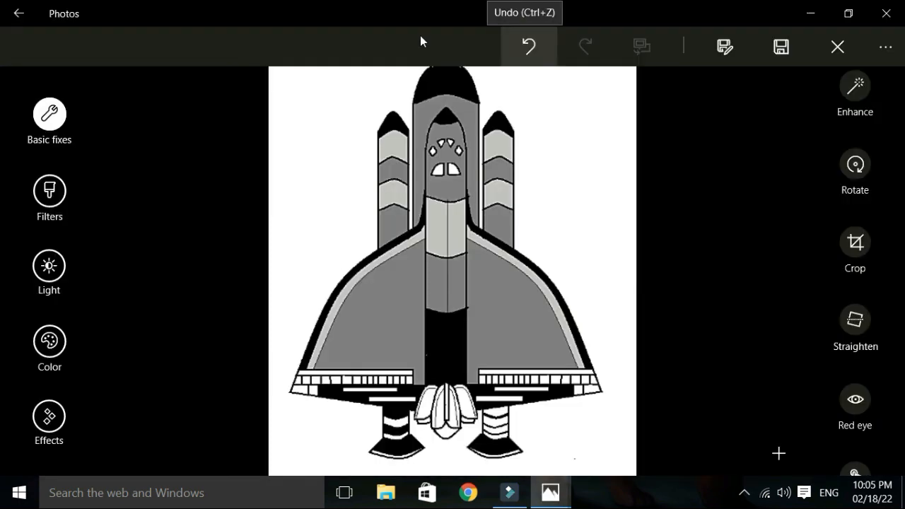
Save the edited shuttle picture in Photos.
{"action": "key", "text": "ctrl+s"}
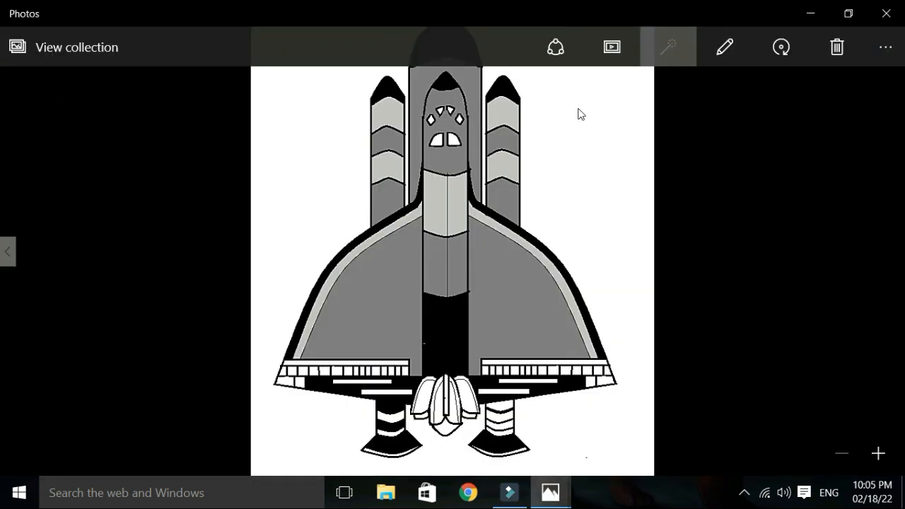